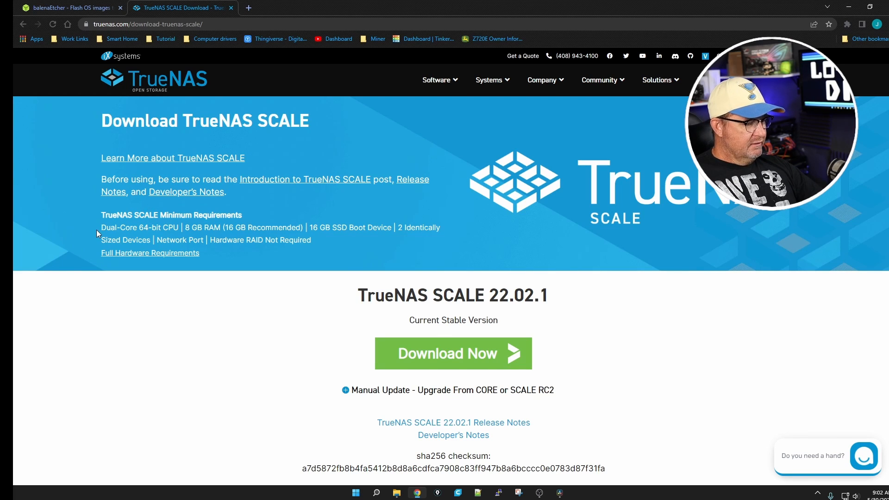
Step: Review the TrueNAS SCALE minimum hardware requirements on the download page, pointing out each listed item
{"action": "key", "text": "ctrl+shift+a"}
{"action": "left_click_drag", "start_coordinate": [72, 139], "coordinate": [99, 180]}
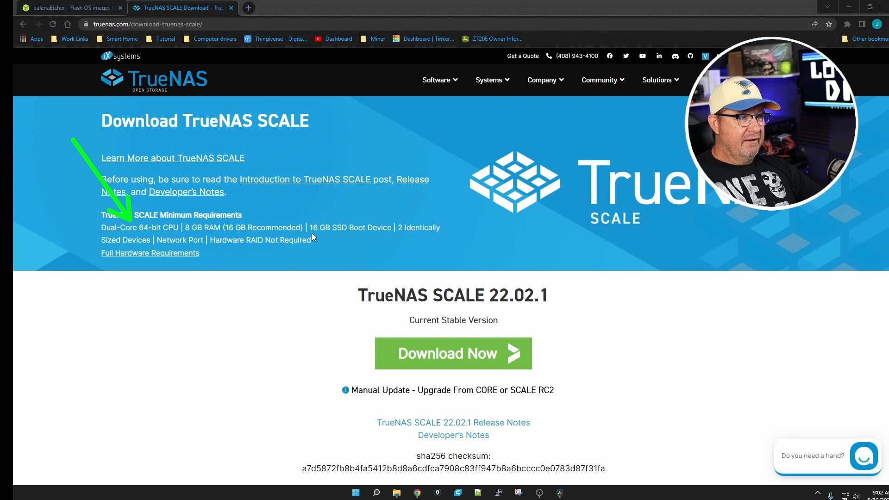
{"action": "left_click_drag", "start_coordinate": [251, 213], "coordinate": [249, 223]}
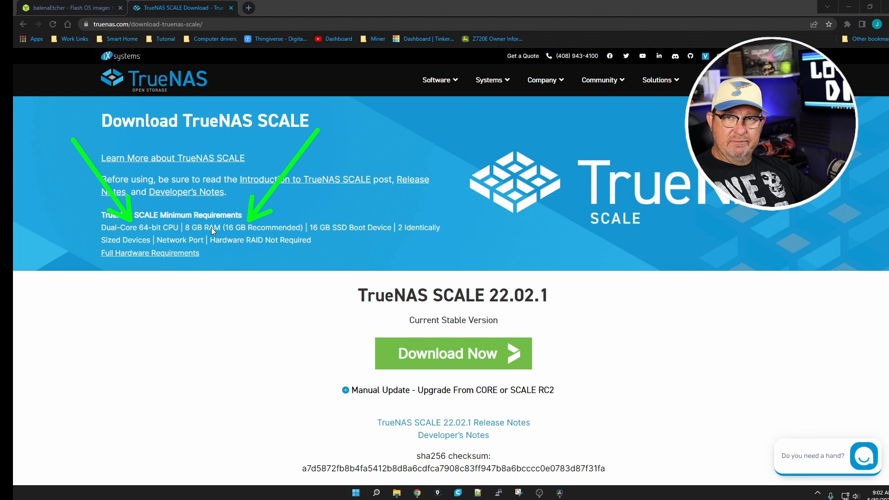
{"action": "left_click_drag", "start_coordinate": [345, 124], "coordinate": [341, 215]}
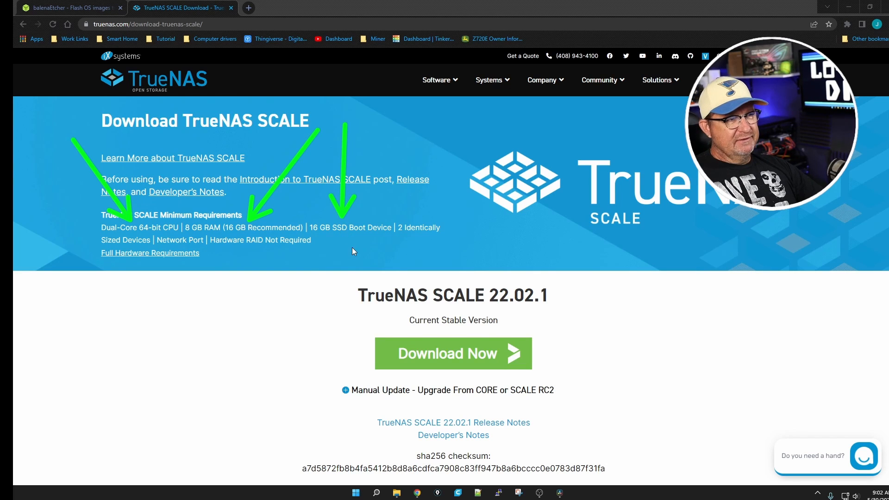
{"action": "left_click_drag", "start_coordinate": [326, 316], "coordinate": [347, 238]}
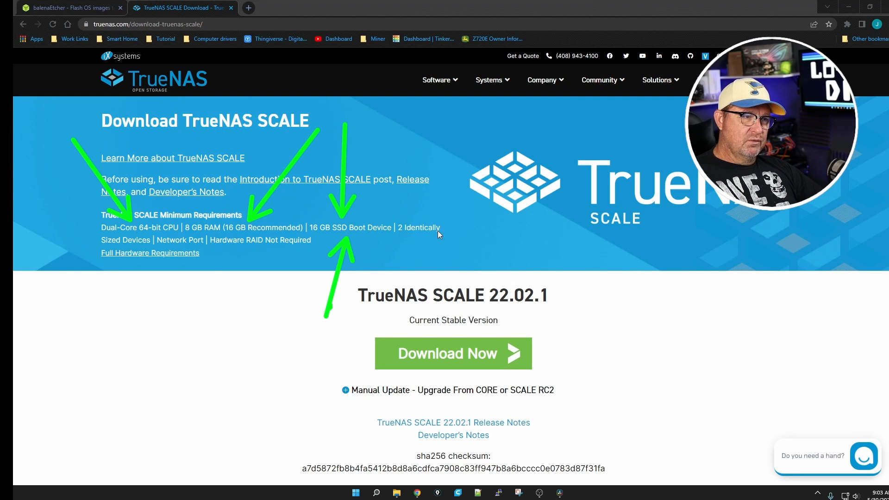
{"action": "mouse_move", "coordinate": [448, 181]}
{"action": "left_mouse_down"}
{"action": "mouse_move", "coordinate": [418, 223]}
{"action": "mouse_move", "coordinate": [424, 219]}
{"action": "left_mouse_up"}
{"action": "left_click_drag", "start_coordinate": [68, 357], "coordinate": [125, 249]}
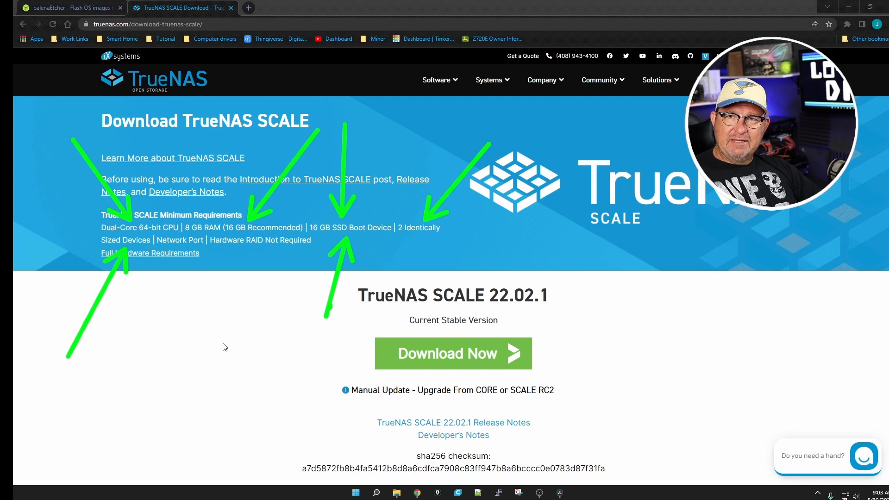
{"action": "left_click_drag", "start_coordinate": [211, 392], "coordinate": [185, 252]}
{"action": "mouse_move", "coordinate": [270, 397]}
{"action": "left_mouse_down"}
{"action": "mouse_move", "coordinate": [269, 278]}
{"action": "mouse_move", "coordinate": [257, 253]}
{"action": "left_mouse_up"}
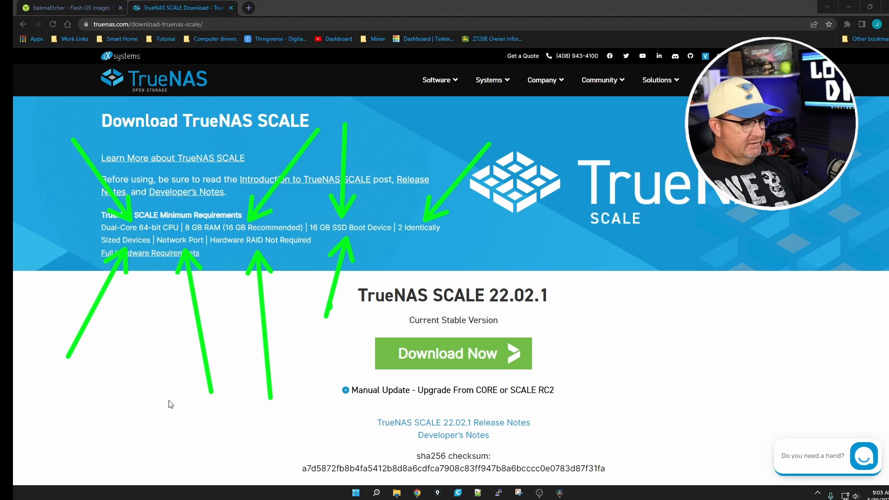
{"action": "key", "text": "Escape"}
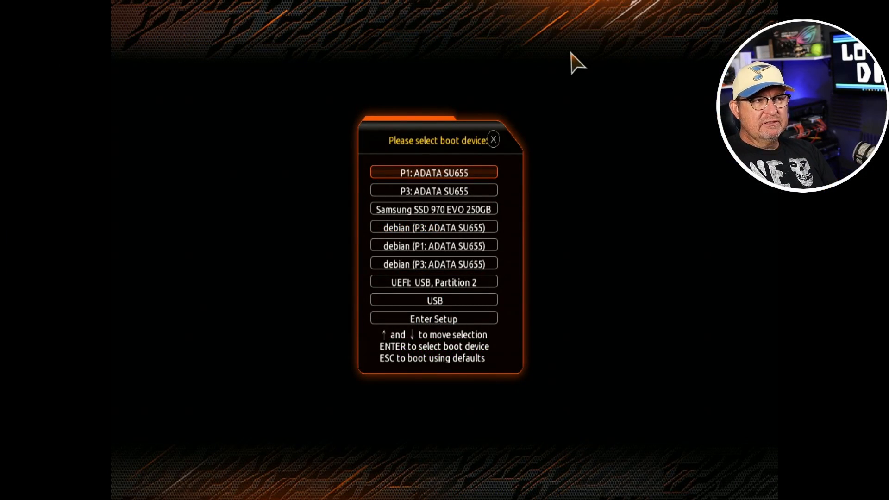
Step: Boot the machine from the "UEFI: USB, Partition 2" device
{"action": "key", "text": "Down"}
{"action": "key", "text": "Down"}
{"action": "key", "text": "Down"}
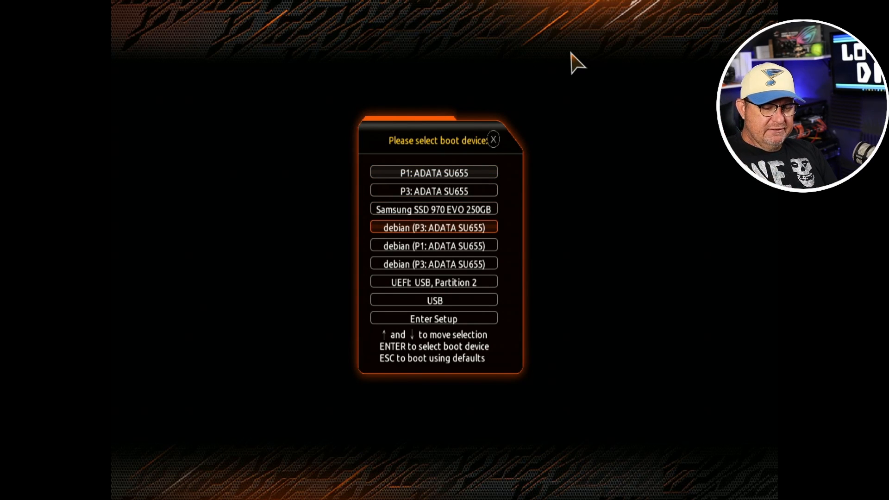
{"action": "key", "text": "Down"}
{"action": "key", "text": "Down"}
{"action": "key", "text": "Down"}
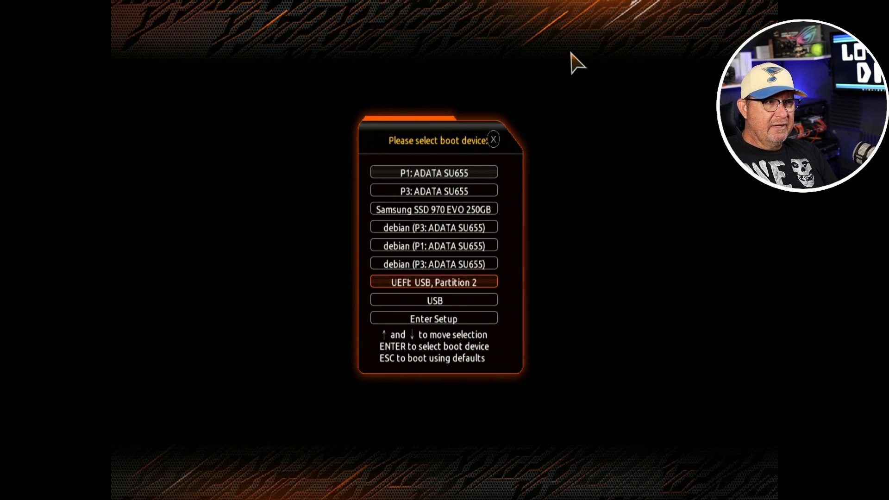
{"action": "key", "text": "Return"}
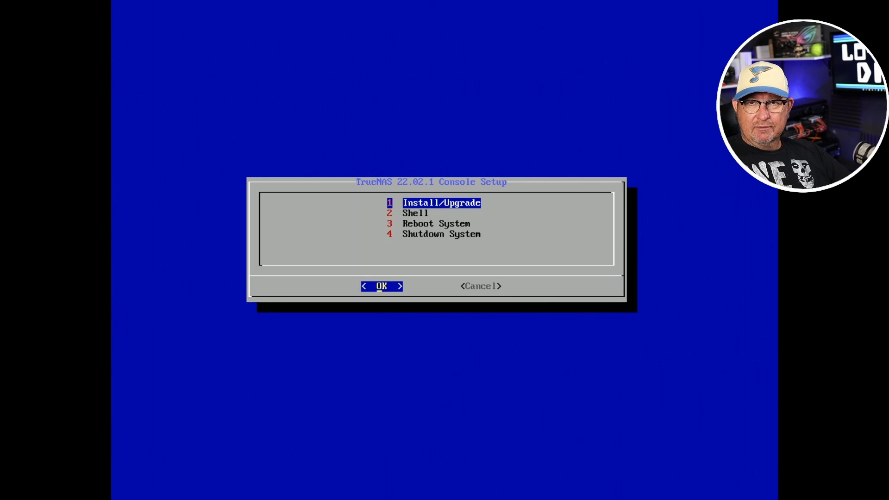
Step: Start the TrueNAS Install/Upgrade and choose both ADATA SU655 drives, sda and sdc, as the destination media
{"action": "key", "text": "Return"}
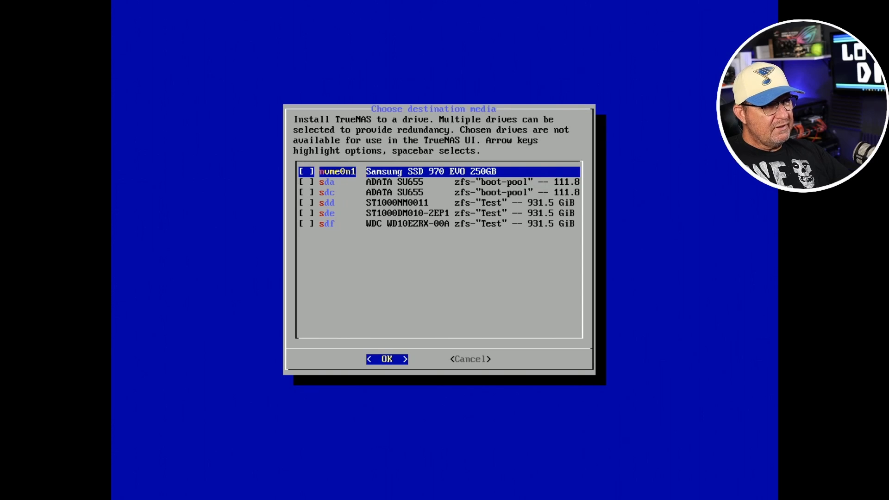
{"action": "key", "text": "Down"}
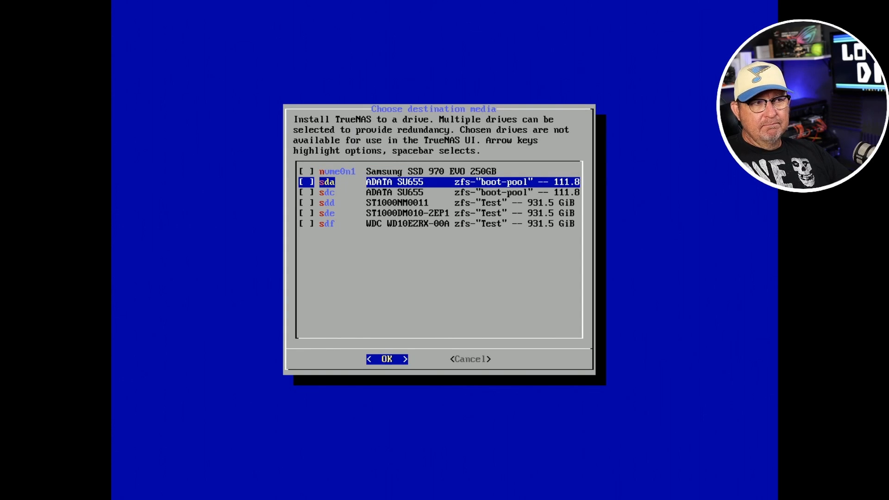
{"action": "key", "text": "space"}
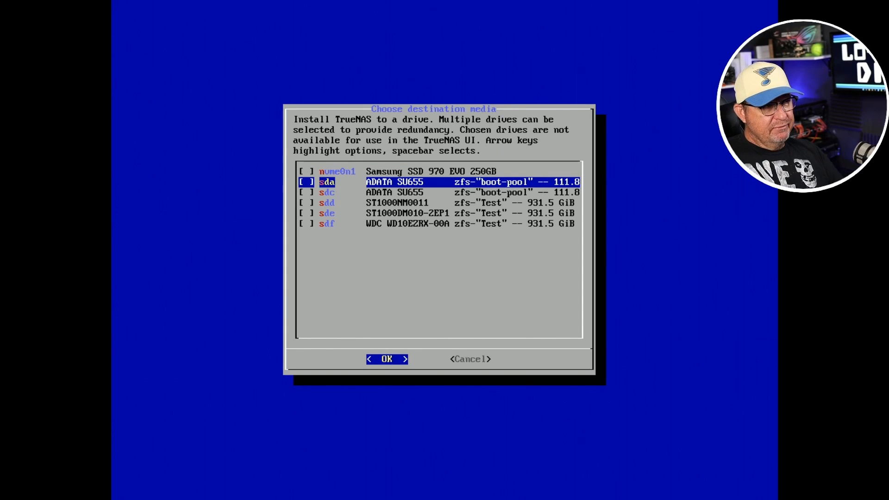
{"action": "key", "text": "Down"}
{"action": "key", "text": "space"}
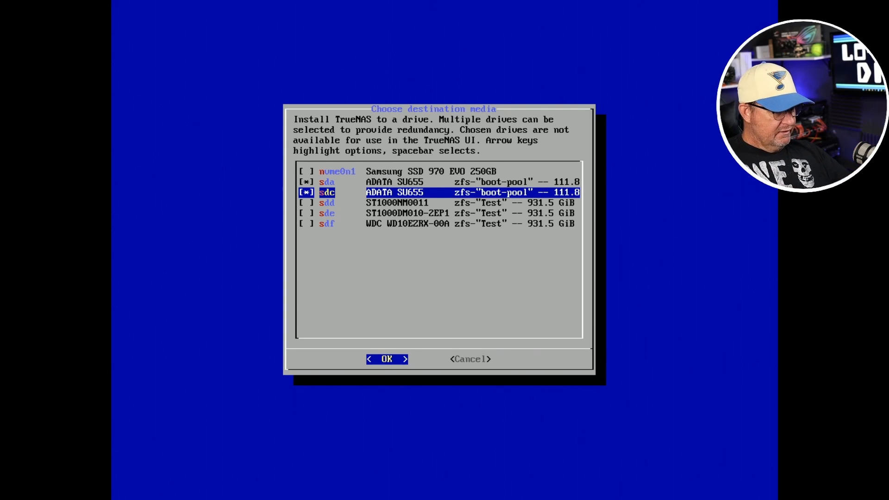
{"action": "key", "text": "Right"}
{"action": "key", "text": "Left"}
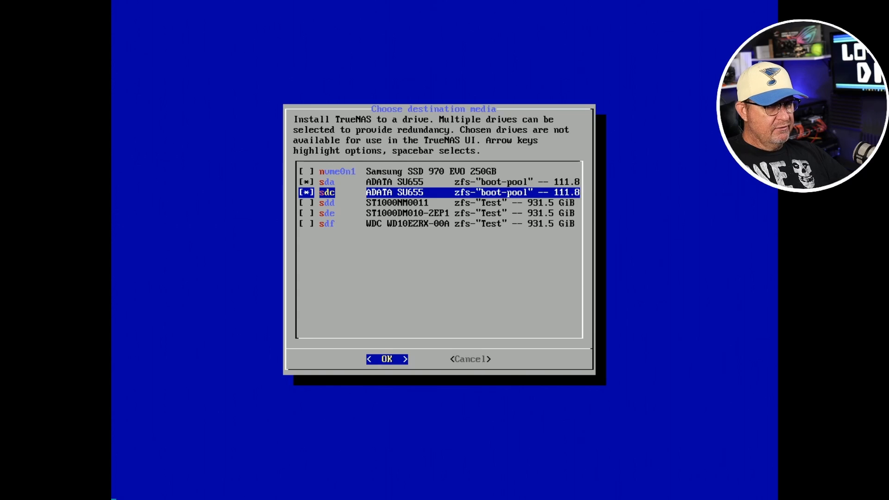
{"action": "key", "text": "Return"}
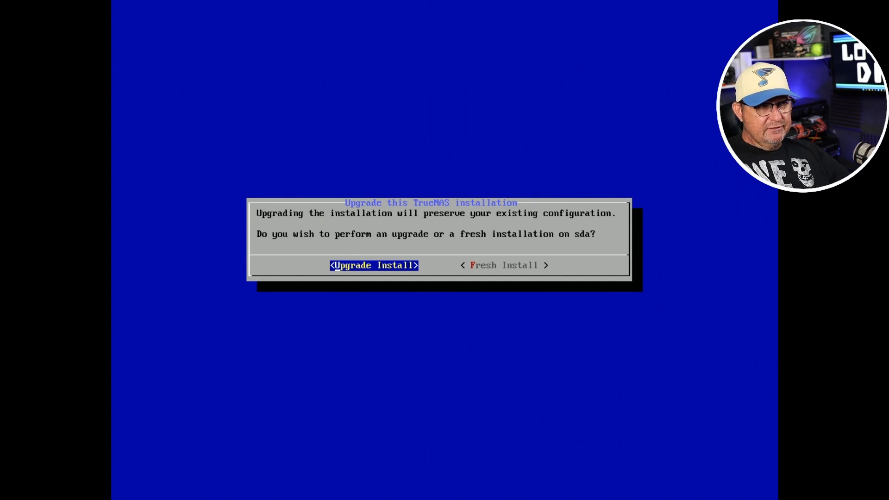
Step: Choose an upgrade install that formats the boot device, and agree to proceed with the installation on sda and sdc
{"action": "key", "text": "Right"}
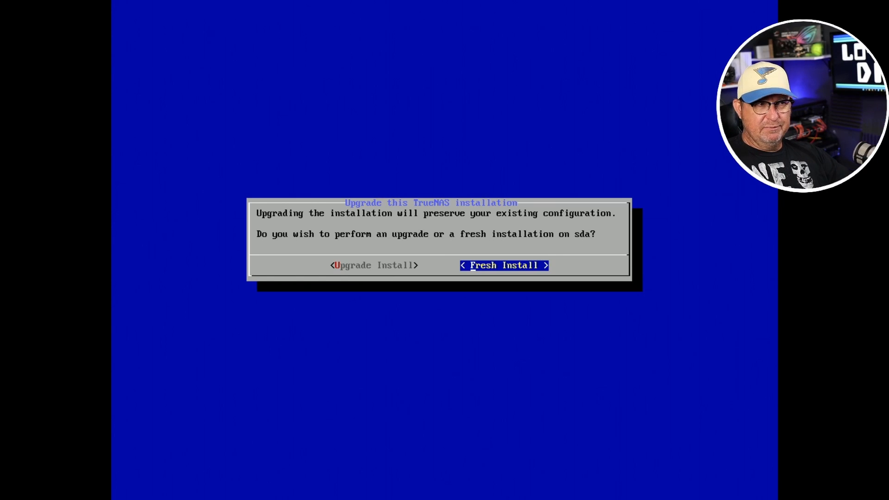
{"action": "key", "text": "Left"}
{"action": "key", "text": "Return"}
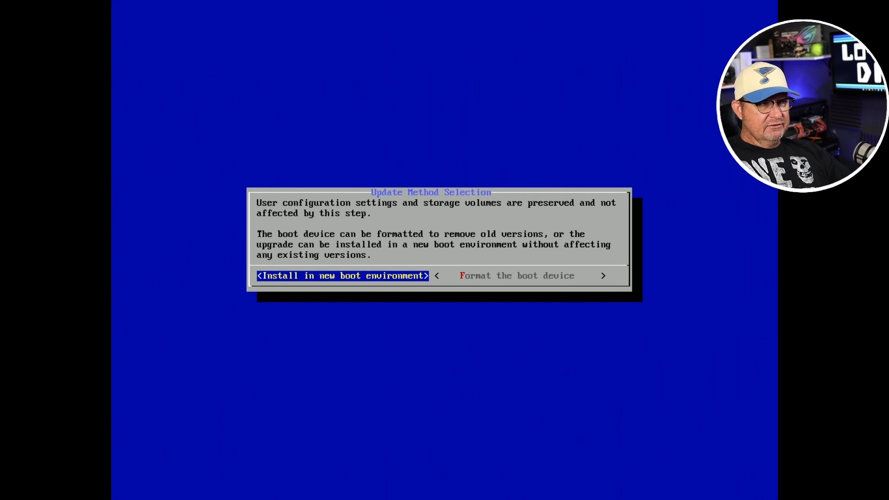
{"action": "key", "text": "Right"}
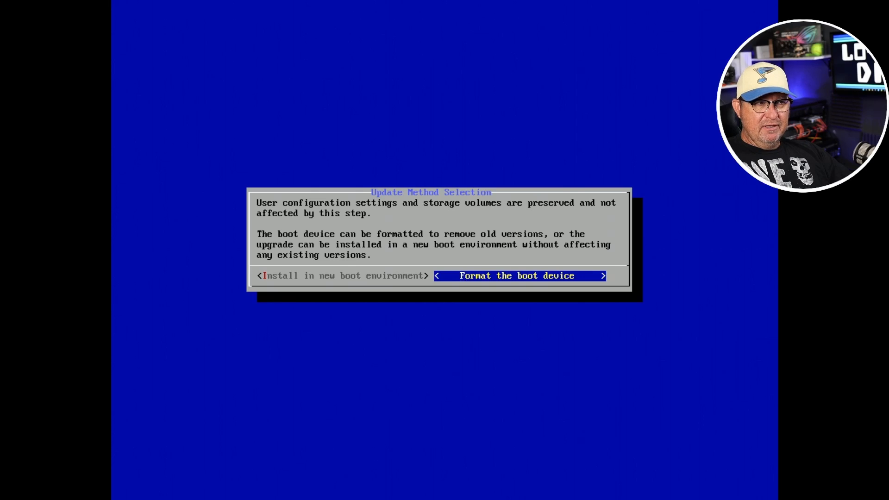
{"action": "key", "text": "Return"}
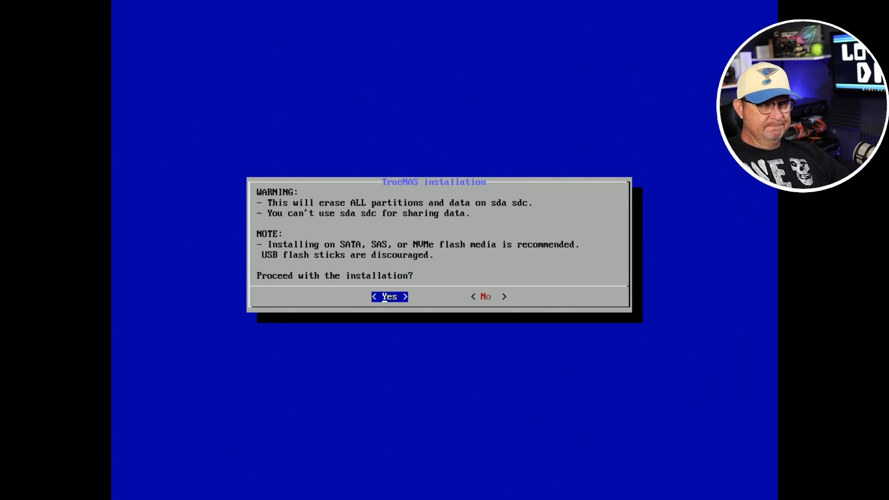
{"action": "key", "text": "Return"}
Step: Enter and confirm the root password, and create the 16GB swap partition on the boot devices
{"action": "type", "text": "*****"}
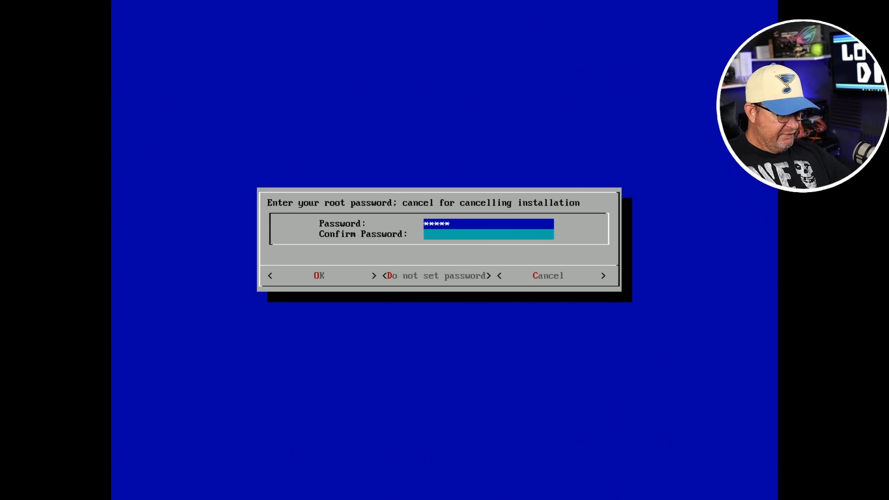
{"action": "type", "text": "*****"}
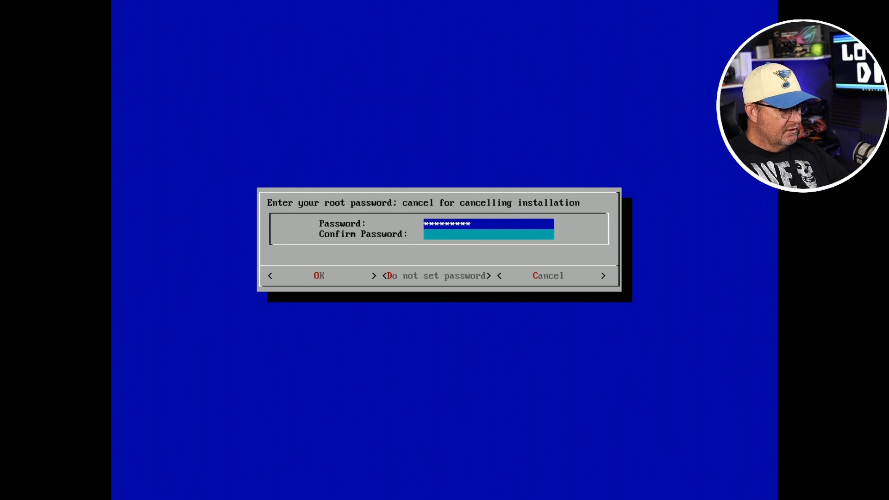
{"action": "key", "text": "Down"}
{"action": "type", "text": "**********"}
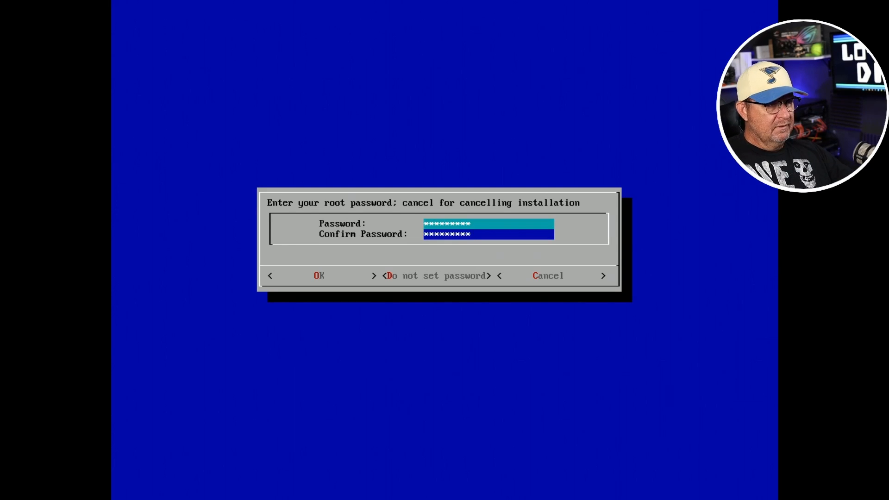
{"action": "key", "text": "Down"}
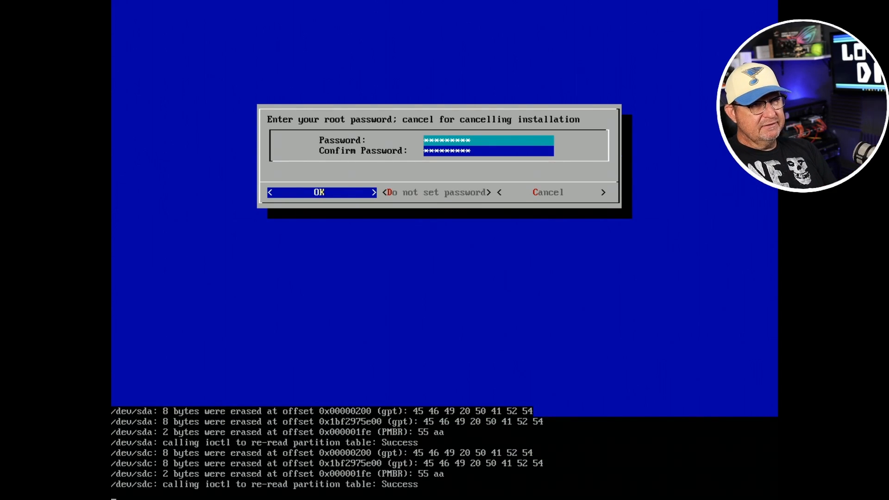
{"action": "key", "text": "Return"}
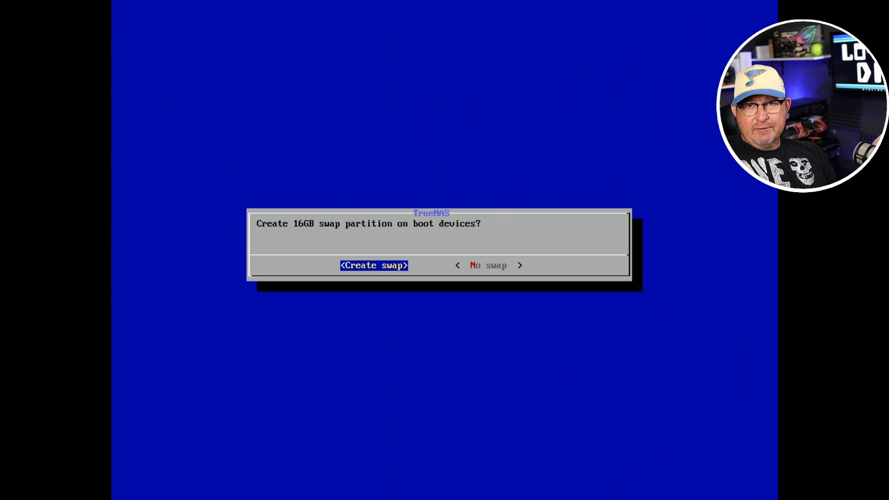
{"action": "key", "text": "Return"}
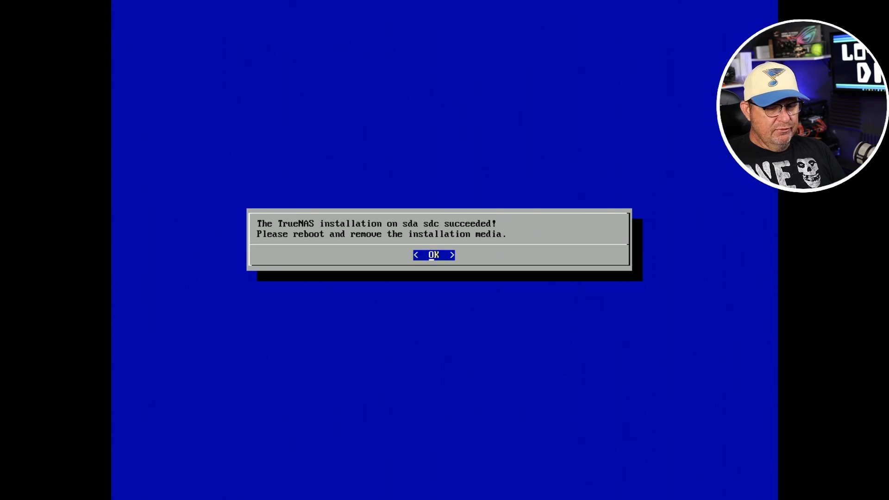
Step: Dismiss the installation notice and reboot the system from the console setup
{"action": "key", "text": "Return"}
{"action": "key", "text": "Down"}
{"action": "key", "text": "Down"}
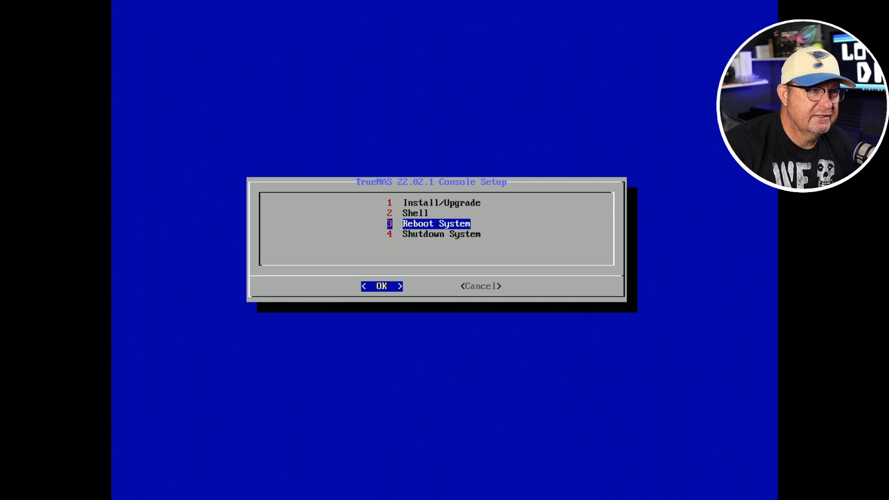
{"action": "key", "text": "Return"}
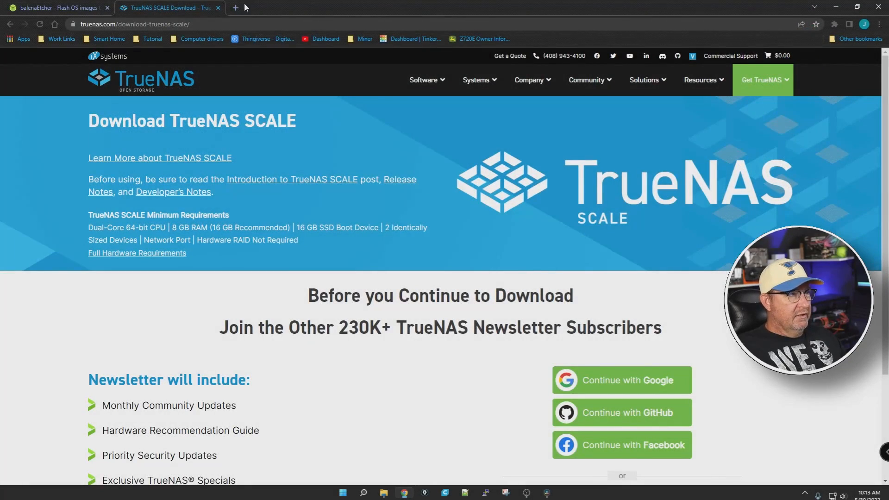
{"action": "left_click", "coordinate": [235, 7]}
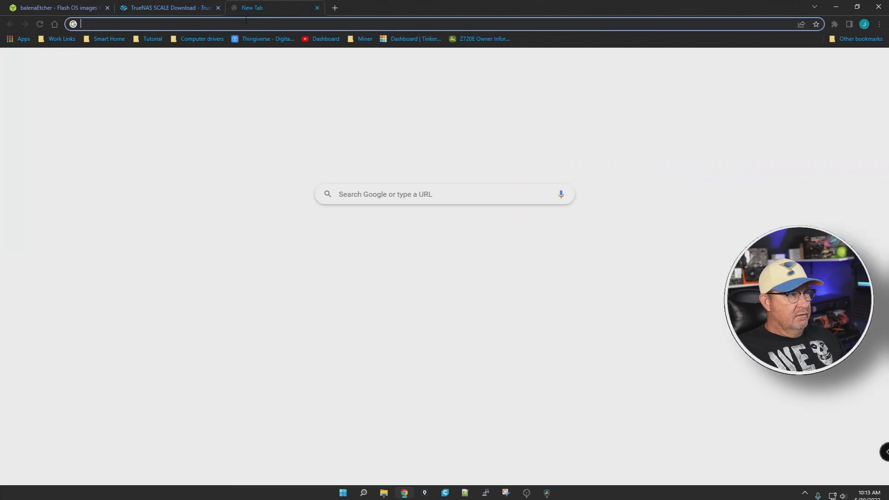
{"action": "type", "text": "https:/"}
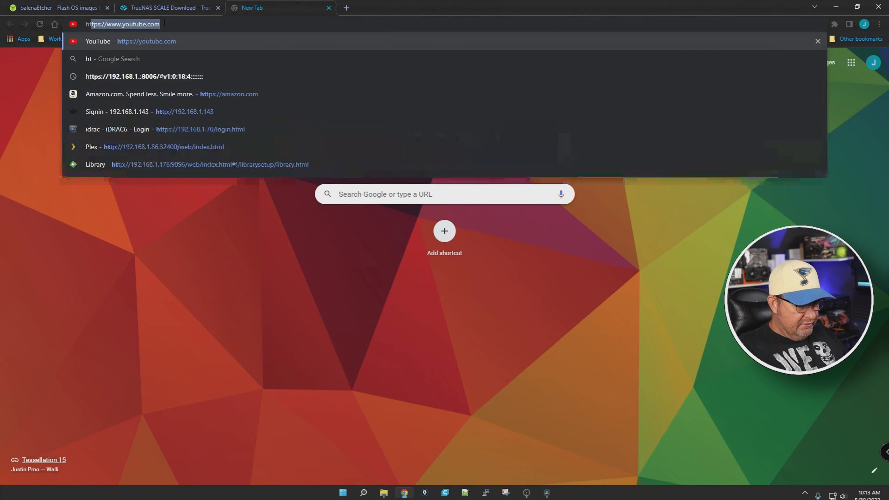
{"action": "type", "text": "/"}
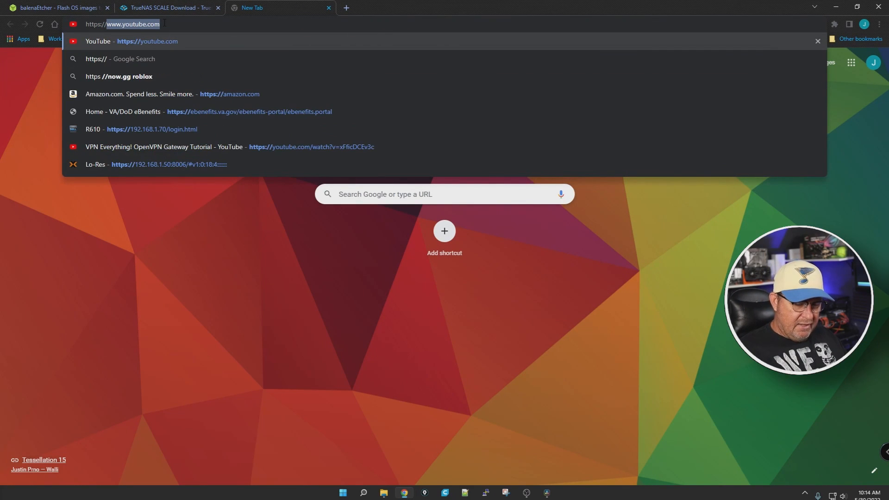
{"action": "type", "text": "192.168.1.176"}
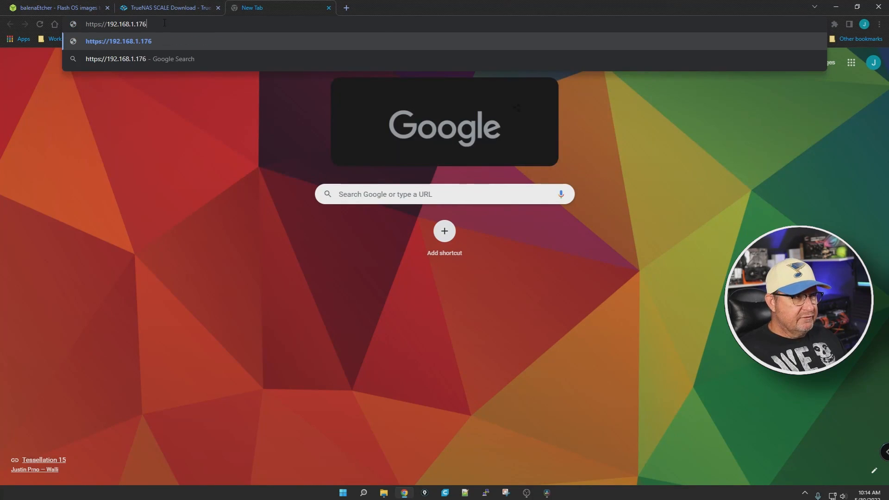
{"action": "key", "text": "Return"}
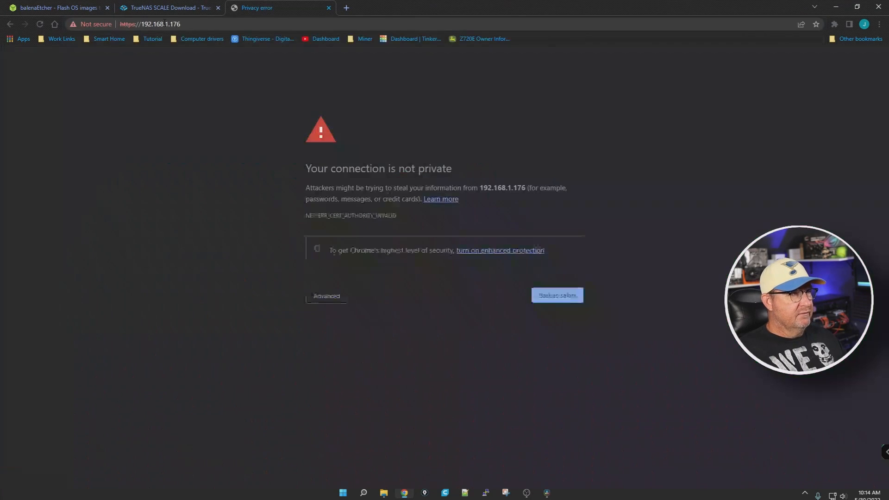
{"action": "left_click", "coordinate": [319, 301]}
{"action": "left_click", "coordinate": [320, 367]}
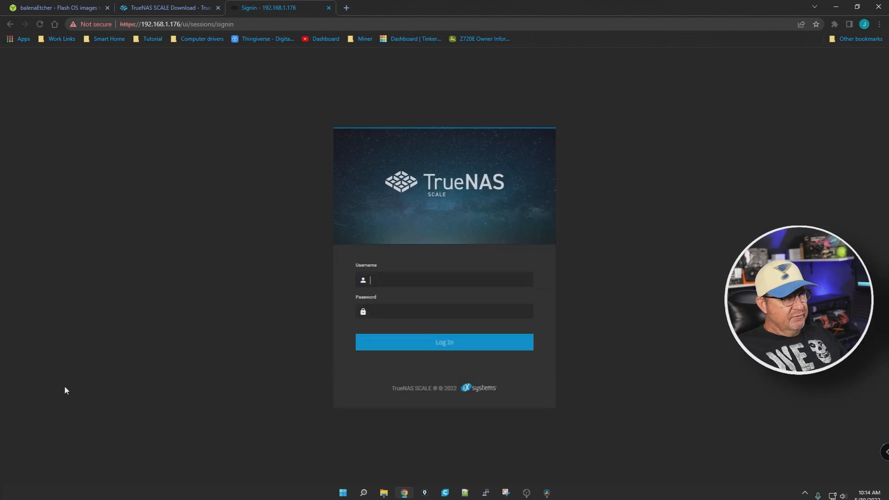
Step: Sign in to the TrueNAS web interface as root with the account password
{"action": "type", "text": "root"}
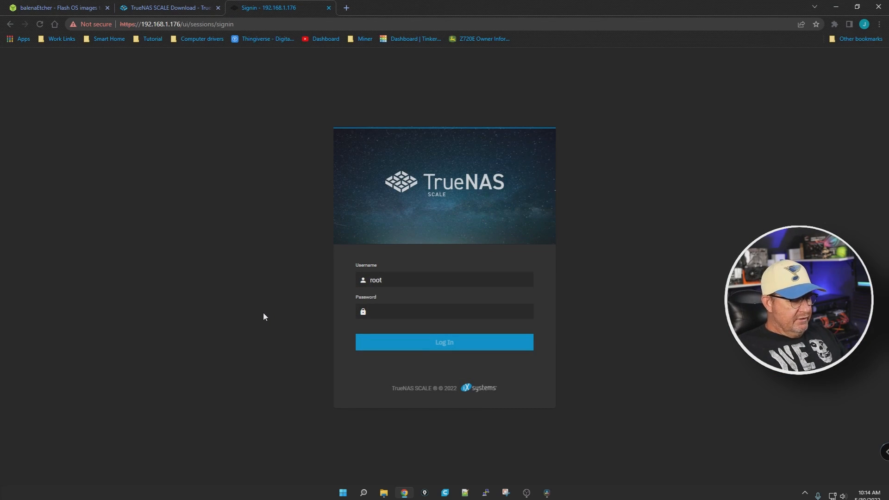
{"action": "key", "text": "Tab"}
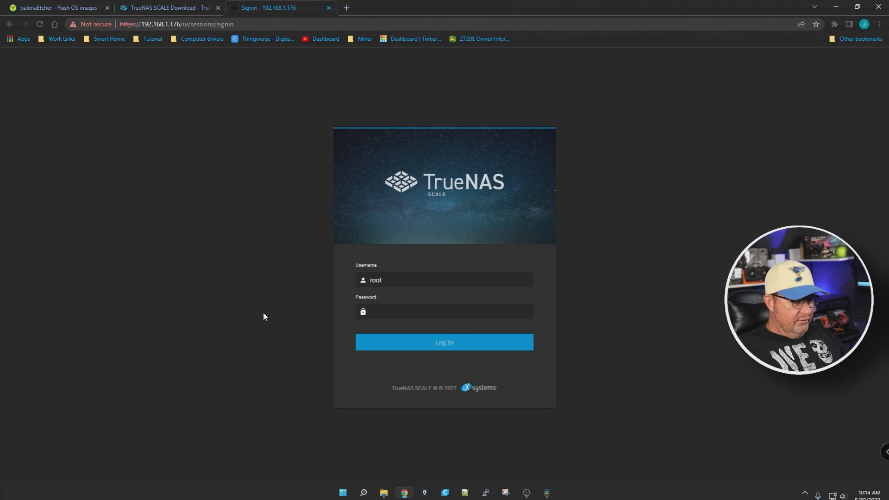
{"action": "type", "text": "******"}
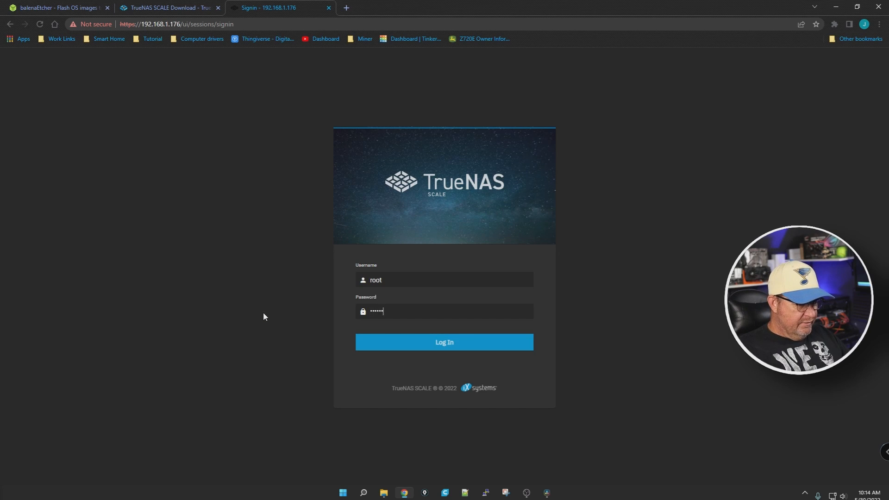
{"action": "key", "text": "BackSpace"}
{"action": "key", "text": "BackSpace"}
{"action": "key", "text": "BackSpace"}
{"action": "key", "text": "BackSpace"}
{"action": "key", "text": "BackSpace"}
{"action": "key", "text": "BackSpace"}
{"action": "type", "text": "*********"}
{"action": "key", "text": "Return"}
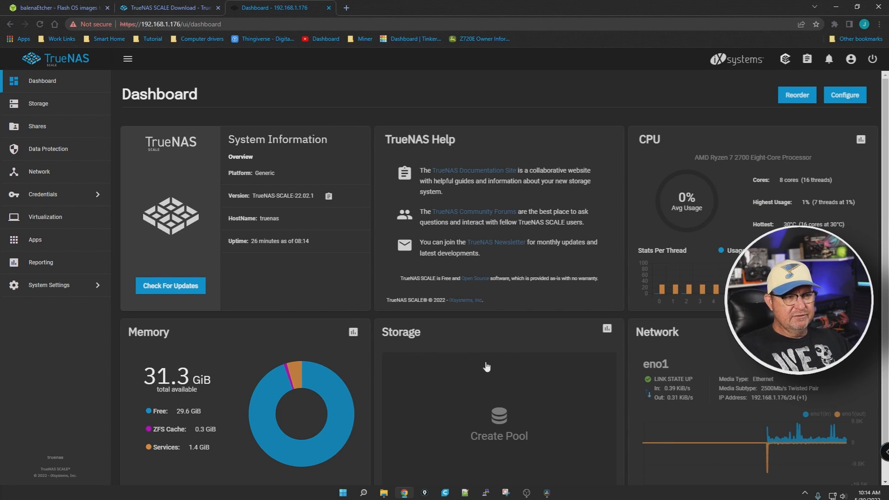
Step: Turn off the Help widget in the dashboard configuration and save the change
{"action": "scroll", "coordinate": [455, 377], "scroll_direction": "down", "scroll_amount": 1}
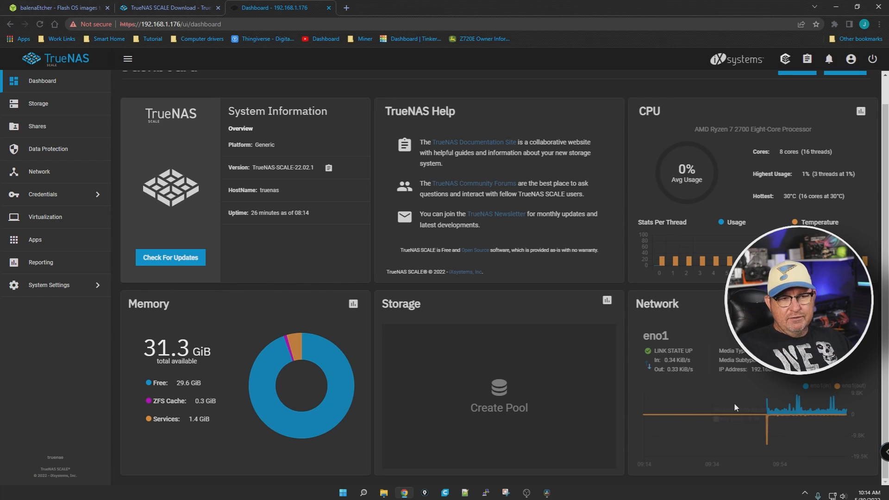
{"action": "scroll", "coordinate": [455, 372], "scroll_direction": "up", "scroll_amount": 1}
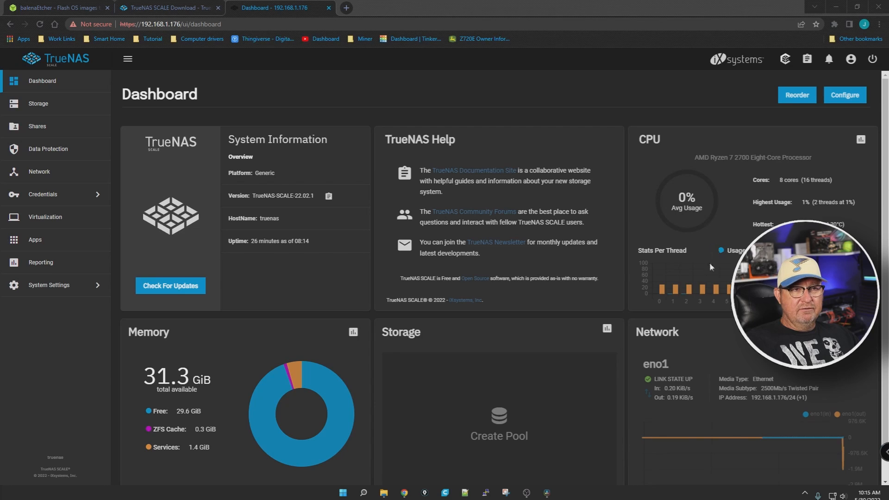
{"action": "left_click_drag", "start_coordinate": [711, 267], "coordinate": [828, 148]}
{"action": "left_click", "coordinate": [753, 169]}
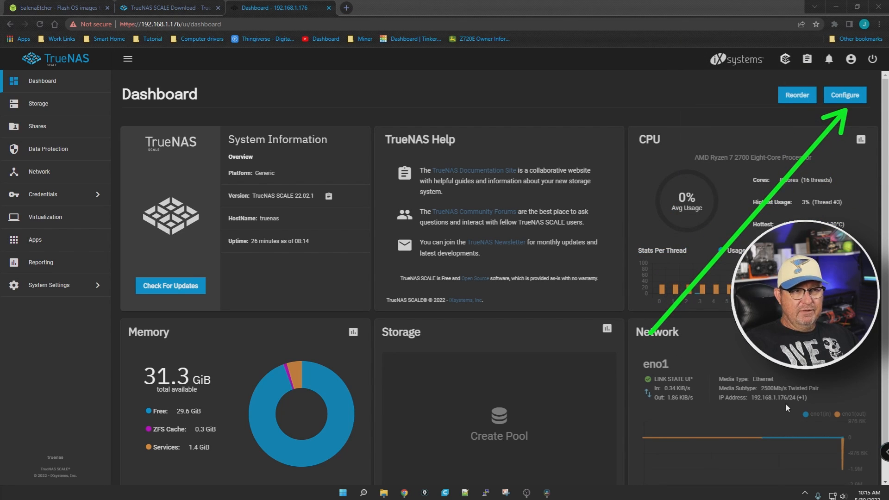
{"action": "left_click", "coordinate": [839, 96]}
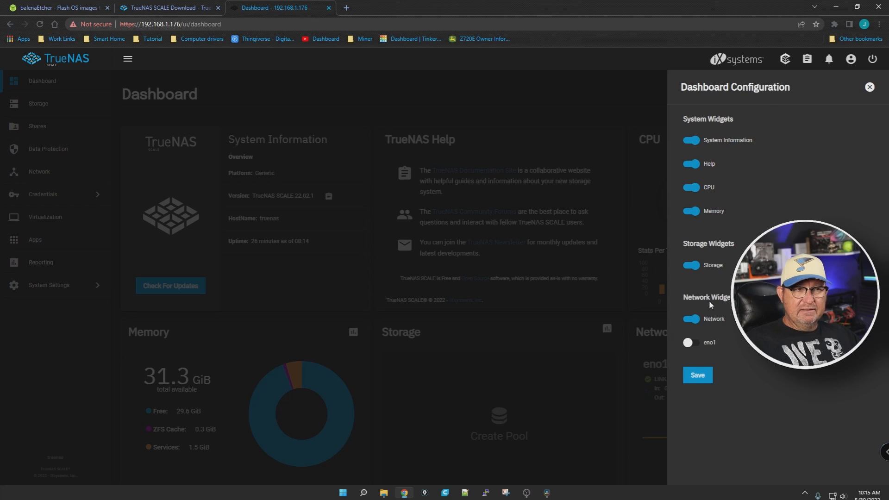
{"action": "left_click", "coordinate": [696, 166]}
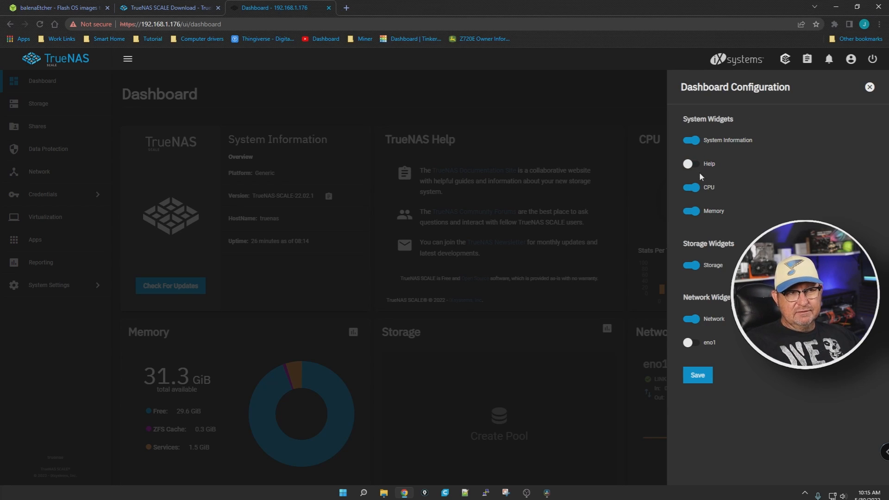
{"action": "left_click", "coordinate": [699, 379]}
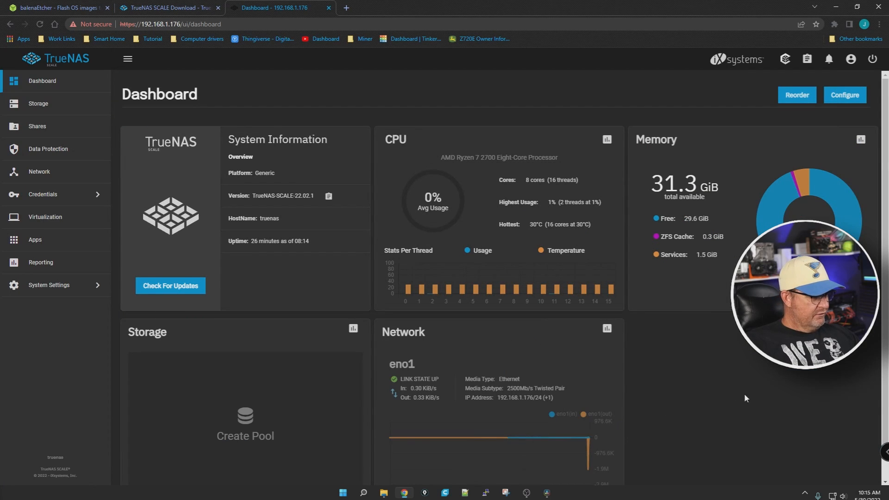
Step: Reorder the dashboard widgets to CPU, Memory, Storage, Network and System Information, and confirm the new order
{"action": "mouse_move", "coordinate": [745, 426]}
{"action": "left_mouse_down"}
{"action": "mouse_move", "coordinate": [798, 211]}
{"action": "mouse_move", "coordinate": [800, 123]}
{"action": "left_mouse_up"}
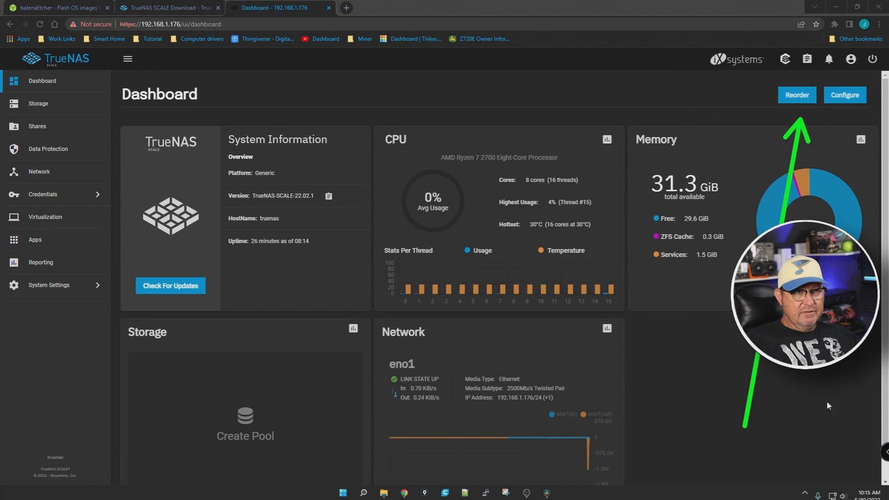
{"action": "left_click", "coordinate": [795, 95]}
{"action": "left_click_drag", "start_coordinate": [743, 237], "coordinate": [488, 389]}
{"action": "left_click_drag", "start_coordinate": [303, 146], "coordinate": [699, 342]}
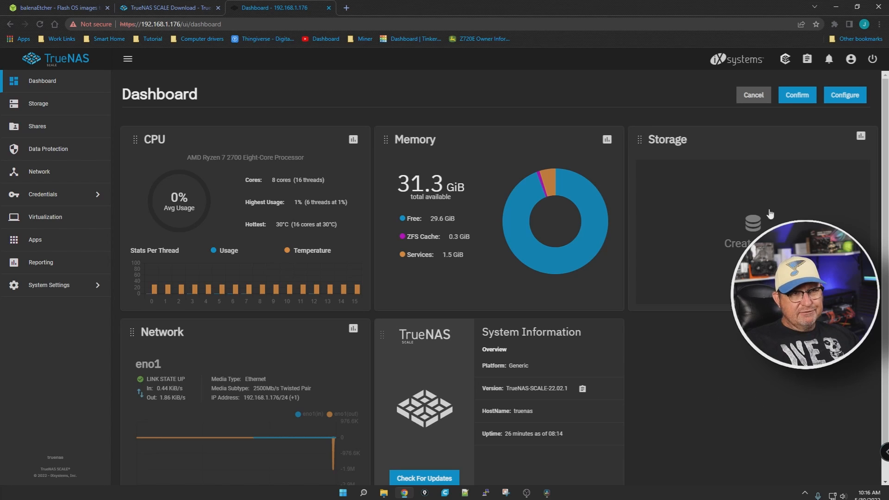
{"action": "left_click", "coordinate": [798, 96]}
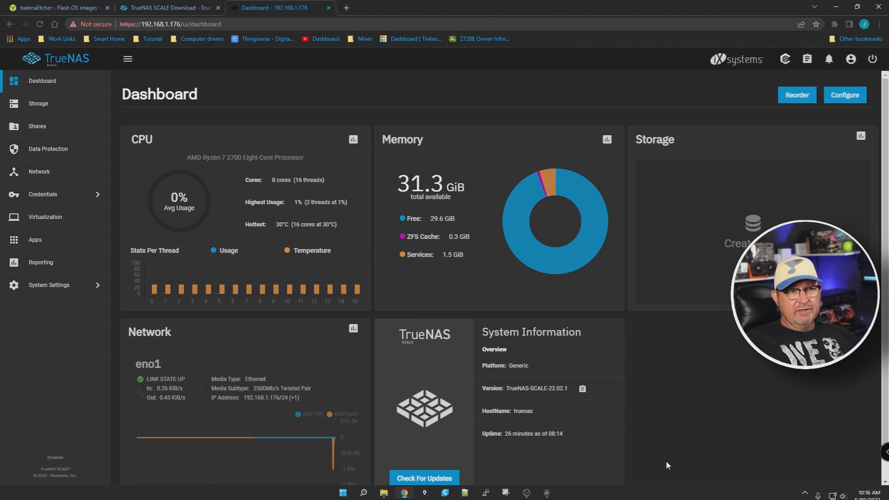
Step: Check for system updates from the System Information widget
{"action": "scroll", "coordinate": [662, 403], "scroll_direction": "down", "scroll_amount": 1}
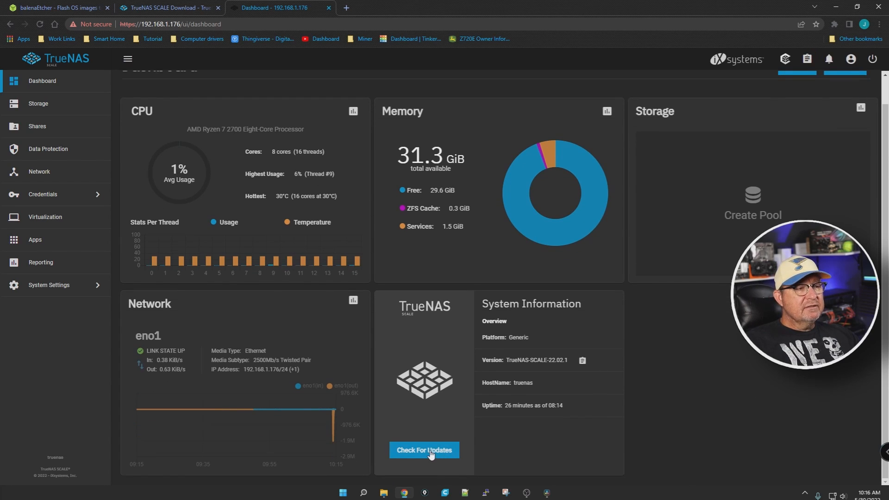
{"action": "left_click", "coordinate": [446, 458]}
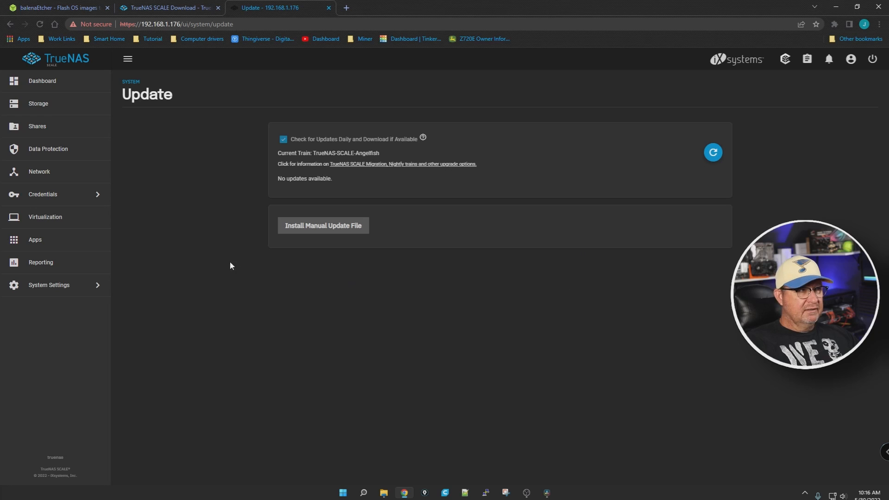
{"action": "mouse_move", "coordinate": [47, 342]}
{"action": "left_mouse_down"}
{"action": "mouse_move", "coordinate": [178, 105]}
{"action": "mouse_move", "coordinate": [28, 37]}
{"action": "mouse_move", "coordinate": [5, 292]}
{"action": "mouse_move", "coordinate": [59, 368]}
{"action": "mouse_move", "coordinate": [72, 342]}
{"action": "left_mouse_up"}
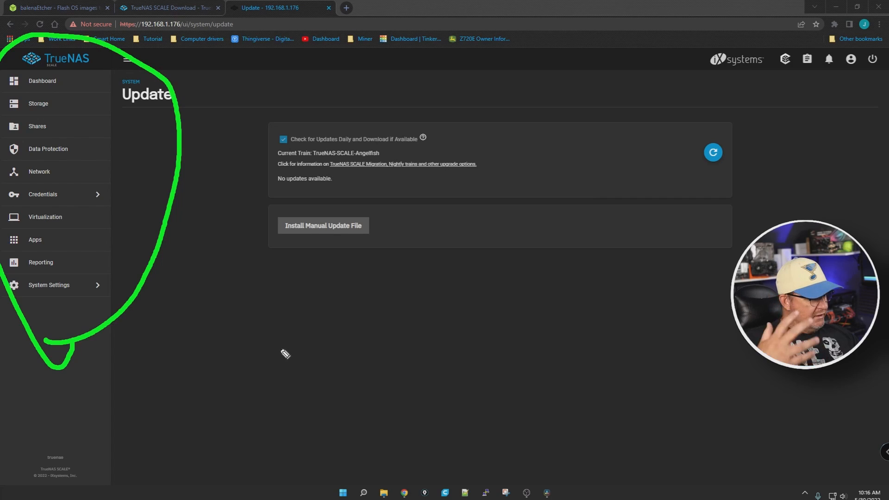
{"action": "key", "text": "Escape"}
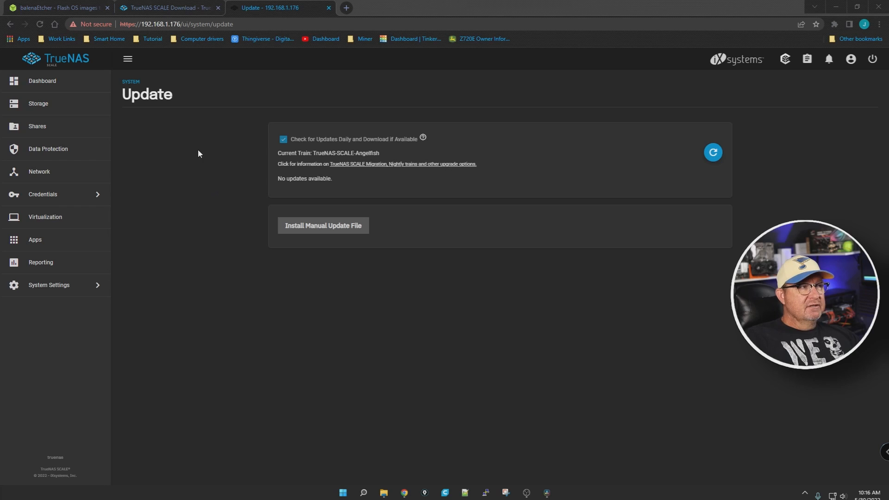
Step: Go to the storage page, view the pools offered for import, and close the import form without choosing one
{"action": "left_click", "coordinate": [40, 104]}
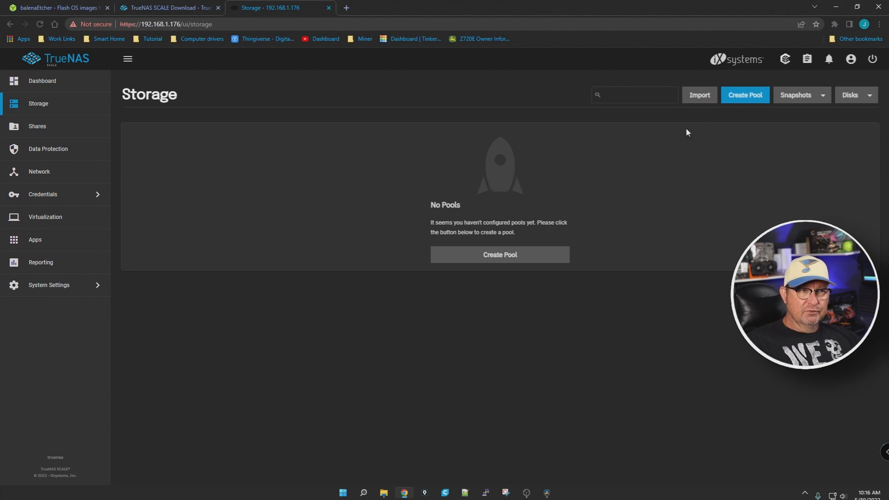
{"action": "left_click", "coordinate": [700, 95]}
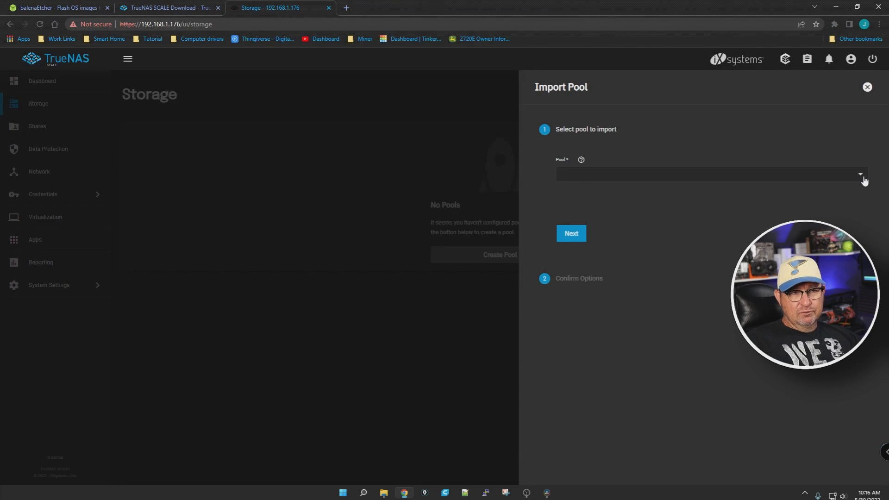
{"action": "left_click", "coordinate": [864, 176]}
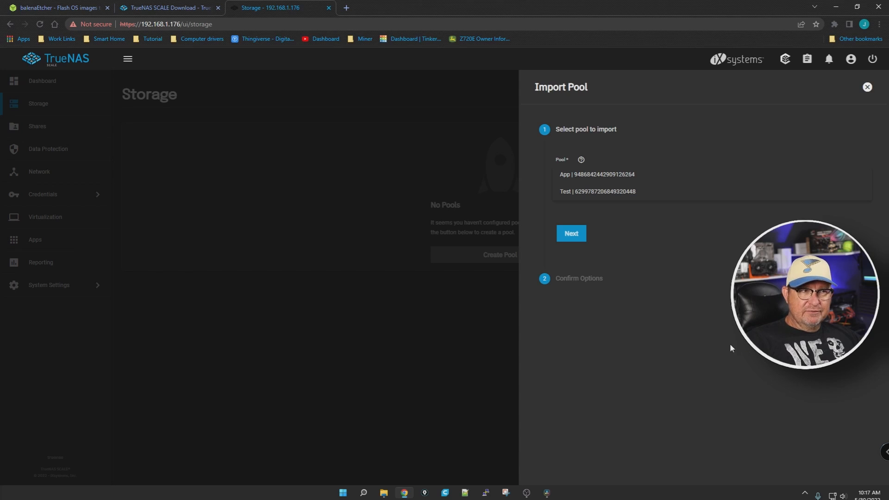
{"action": "left_click", "coordinate": [833, 122]}
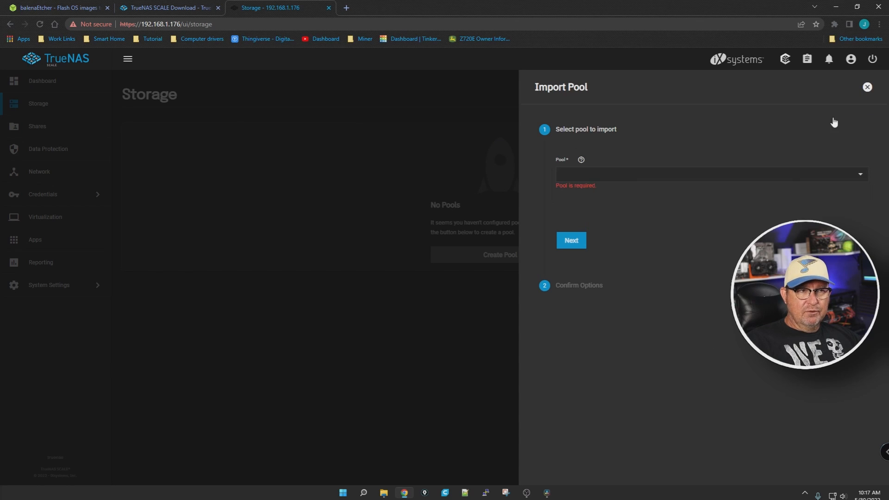
{"action": "left_click", "coordinate": [867, 88]}
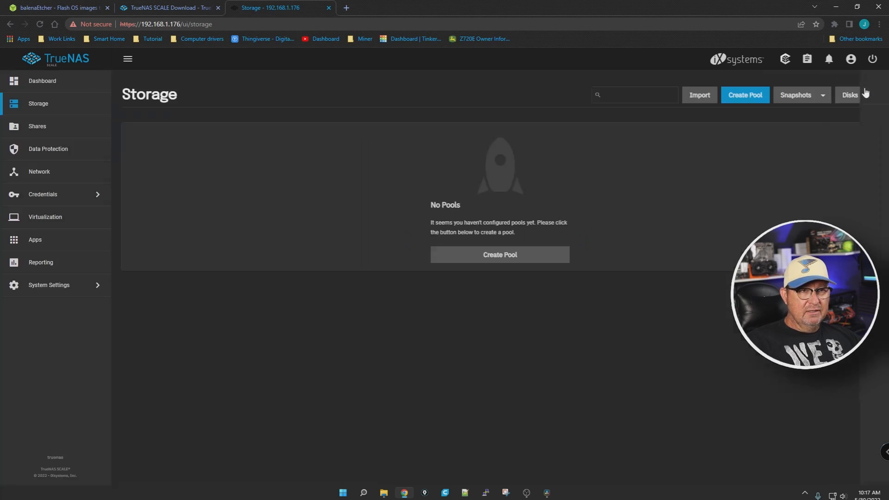
Step: Start a new storage pool named Test and add disks sdd, sde and sdf to its data vdev
{"action": "left_click", "coordinate": [744, 95]}
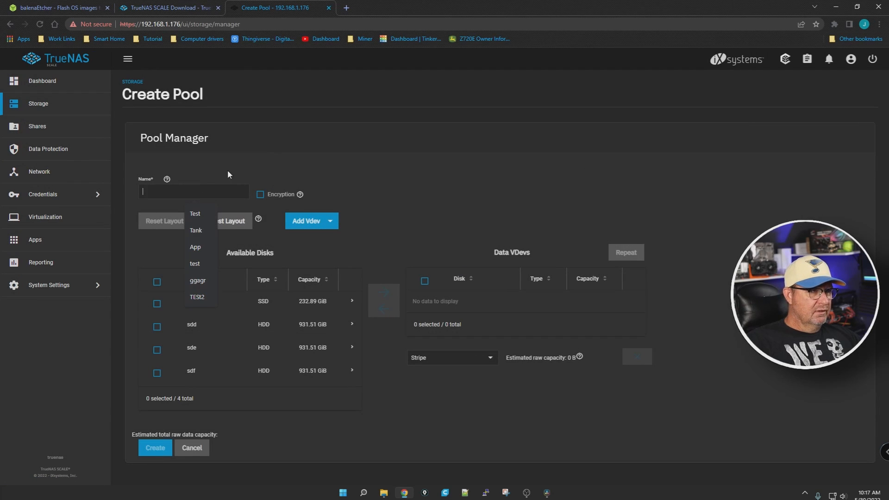
{"action": "left_click", "coordinate": [198, 214]}
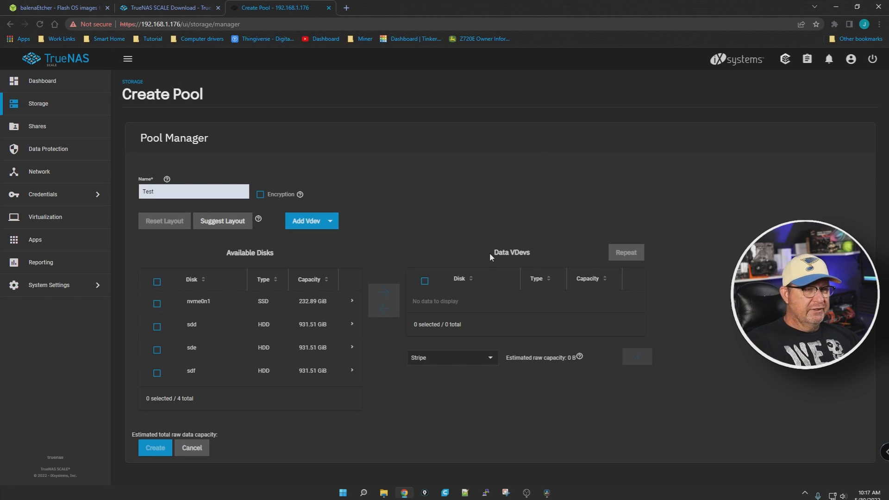
{"action": "left_click", "coordinate": [157, 327]}
{"action": "left_click", "coordinate": [157, 350]}
{"action": "left_click", "coordinate": [157, 376]}
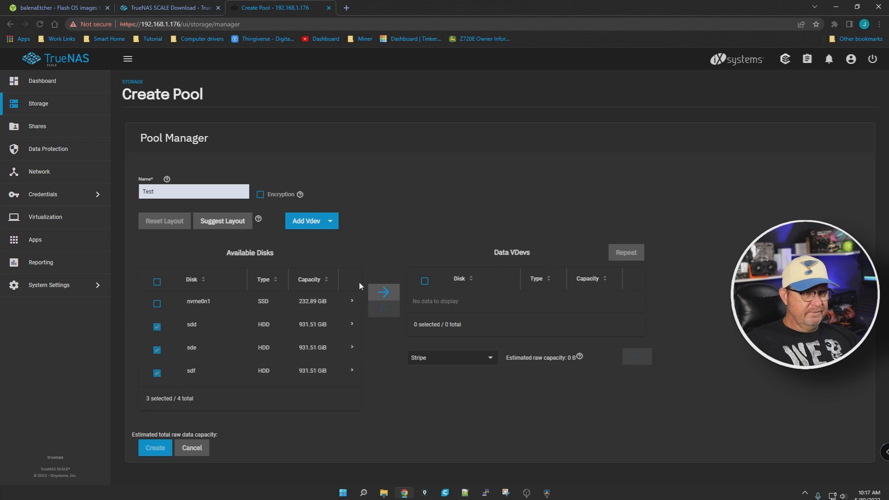
{"action": "left_click", "coordinate": [384, 292]}
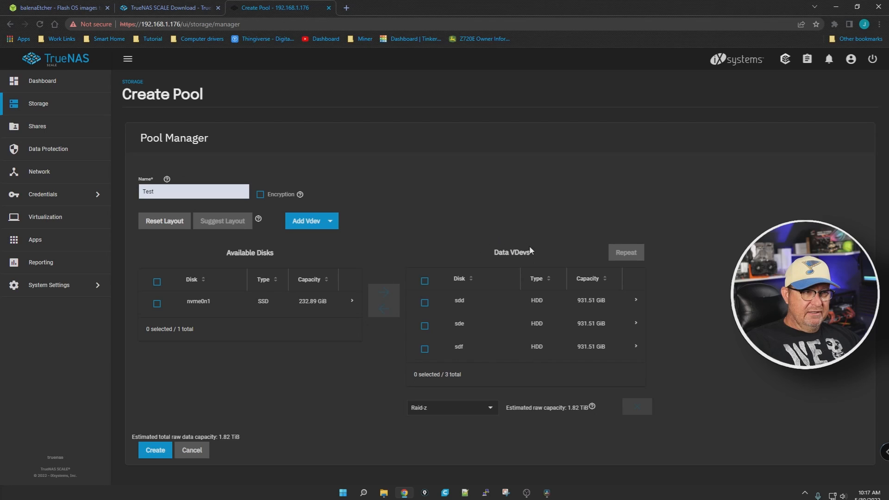
{"action": "left_click", "coordinate": [424, 280]}
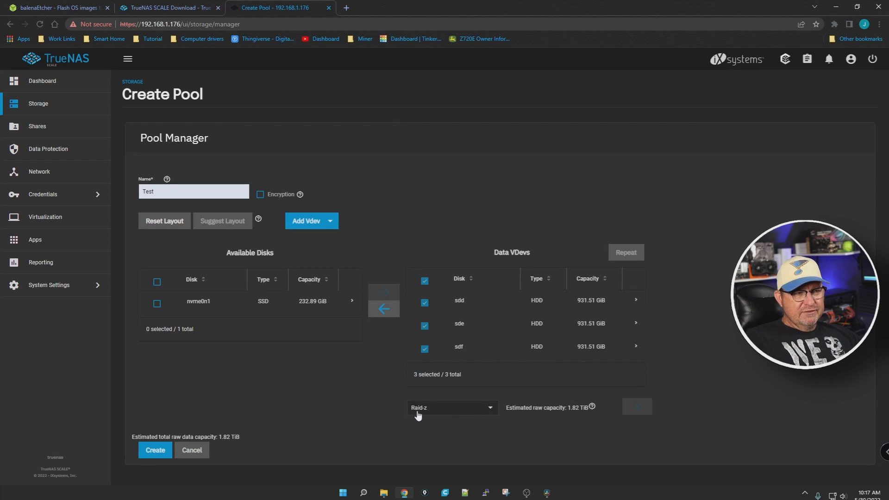
Step: Create the Test pool with the Raid-z layout and confirm its creation
{"action": "mouse_move", "coordinate": [399, 422]}
{"action": "left_mouse_down"}
{"action": "mouse_move", "coordinate": [407, 427]}
{"action": "mouse_move", "coordinate": [458, 382]}
{"action": "mouse_move", "coordinate": [414, 423]}
{"action": "left_mouse_up"}
{"action": "key", "text": "Escape"}
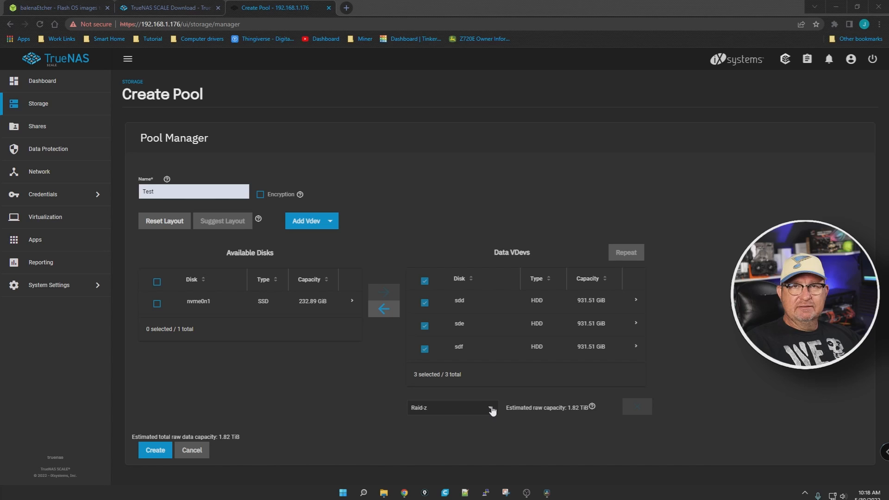
{"action": "left_click", "coordinate": [146, 453]}
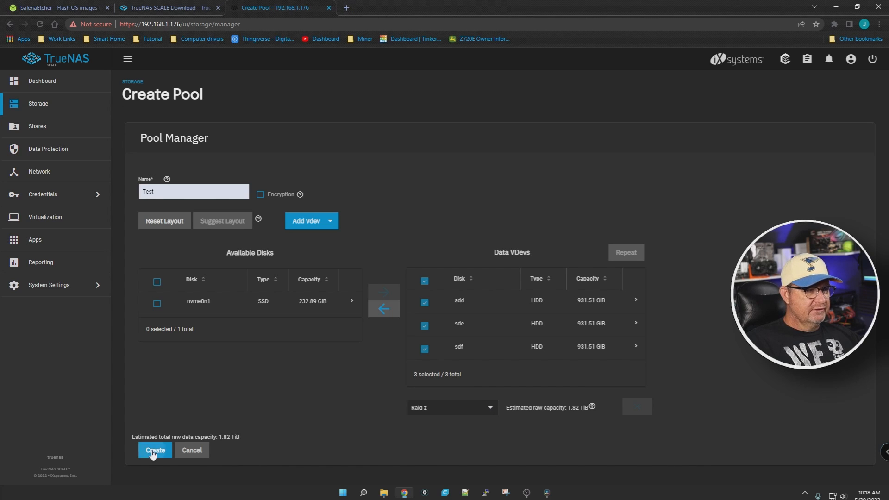
{"action": "left_click", "coordinate": [380, 289]}
{"action": "left_click", "coordinate": [484, 291]}
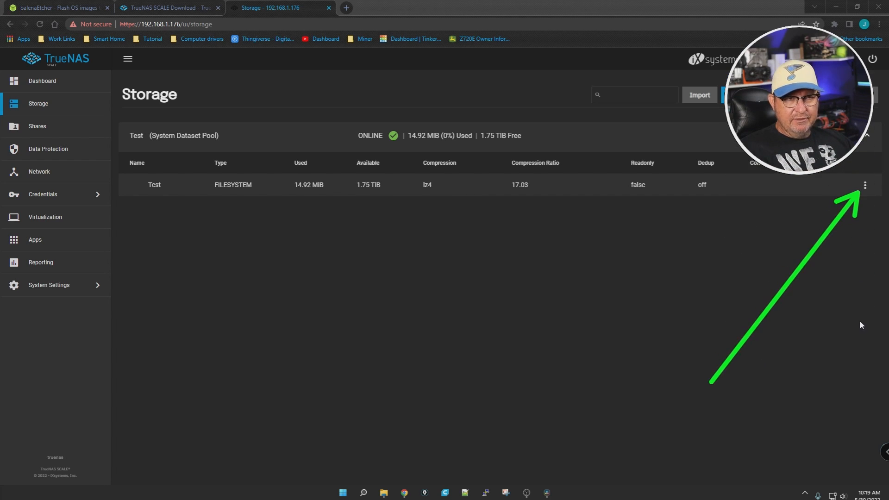
Step: Start adding a dataset named Test under the Test pool, with the Share Type kept at Generic
{"action": "left_click", "coordinate": [864, 186]}
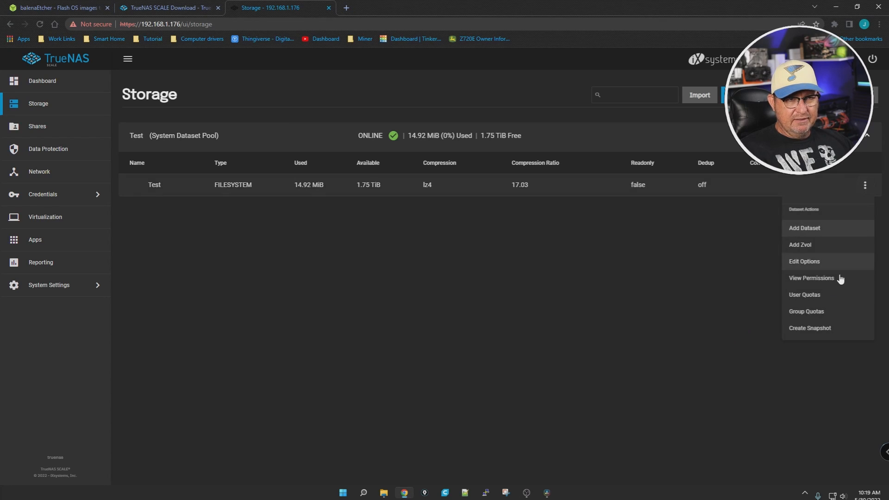
{"action": "left_click", "coordinate": [809, 229]}
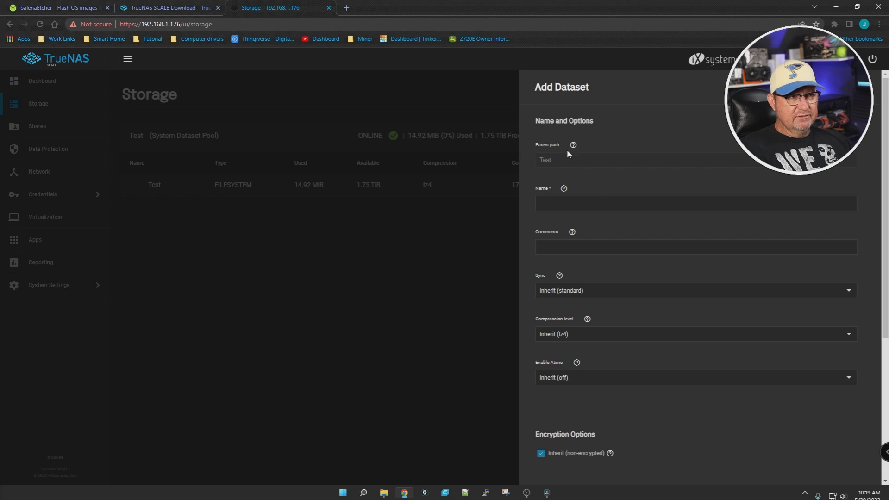
{"action": "left_click", "coordinate": [573, 204]}
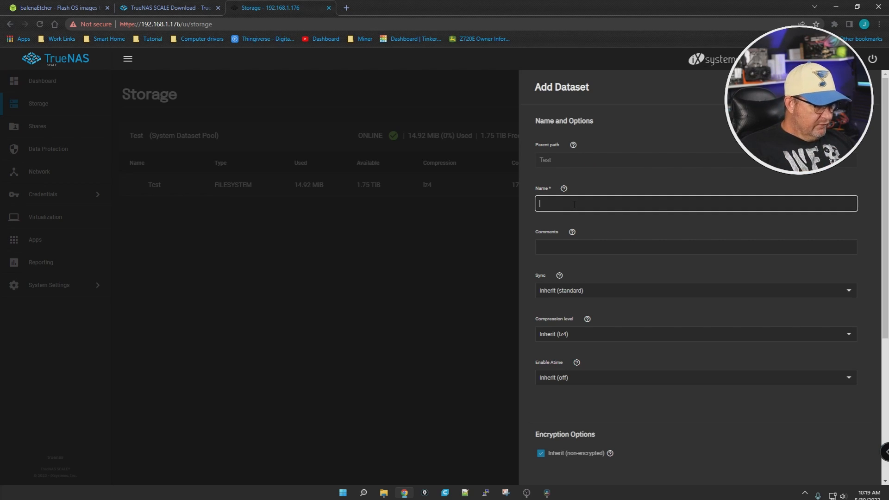
{"action": "type", "text": "Test"}
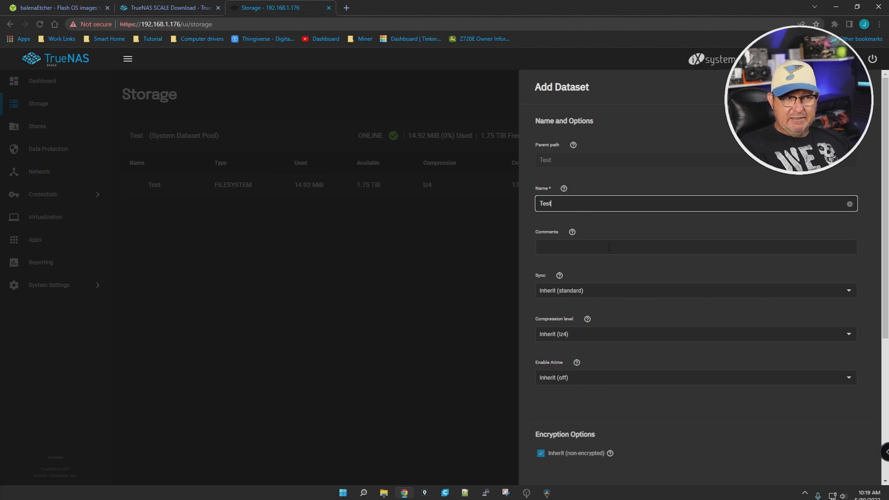
{"action": "scroll", "coordinate": [643, 297], "scroll_direction": "down", "scroll_amount": 3}
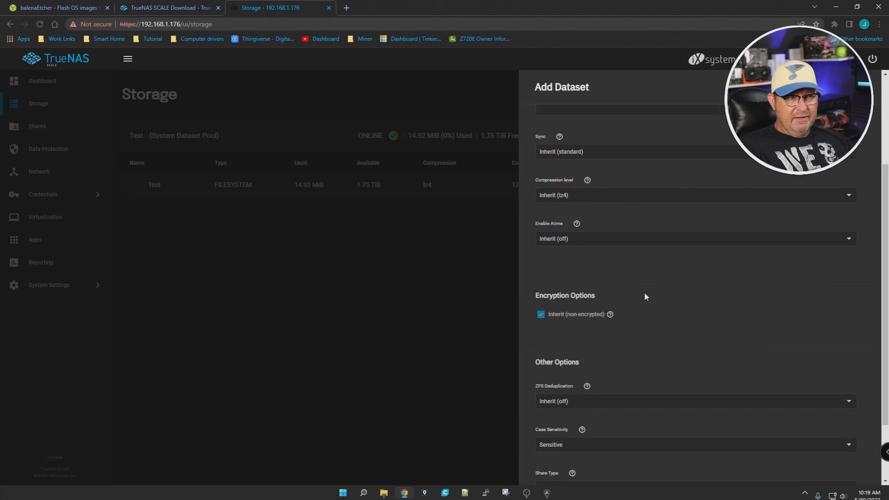
{"action": "scroll", "coordinate": [701, 327], "scroll_direction": "down", "scroll_amount": 2}
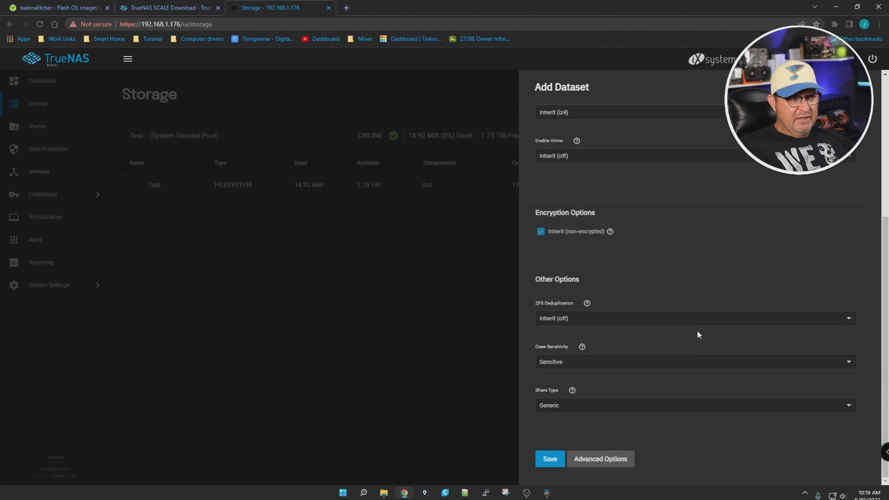
{"action": "left_click", "coordinate": [849, 409]}
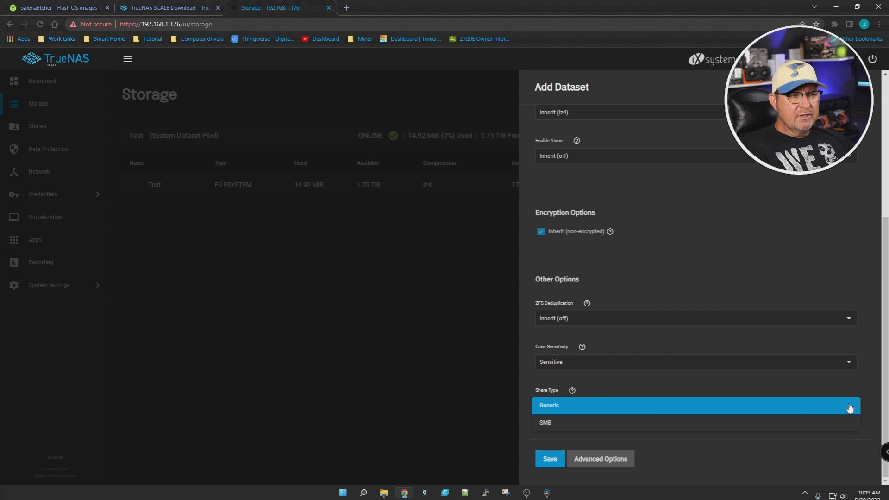
{"action": "left_click", "coordinate": [568, 410]}
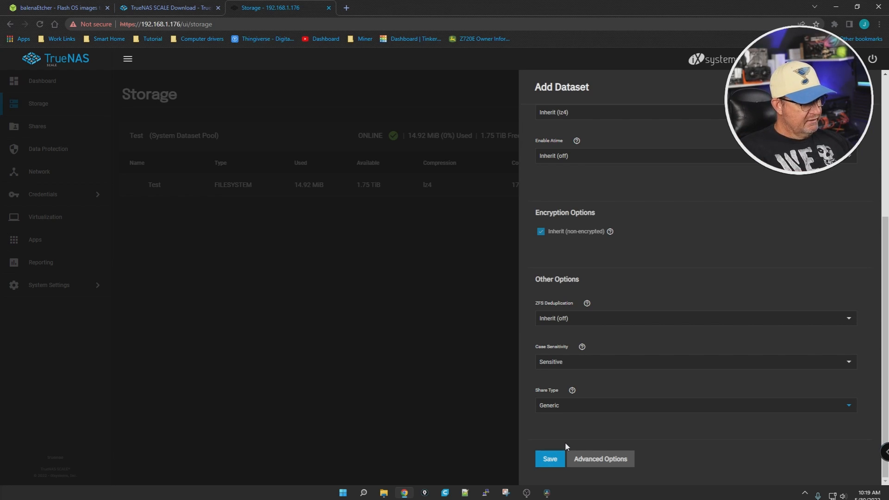
Step: Review the advanced options of the new Test dataset and save it with the inherited settings
{"action": "left_click", "coordinate": [611, 459]}
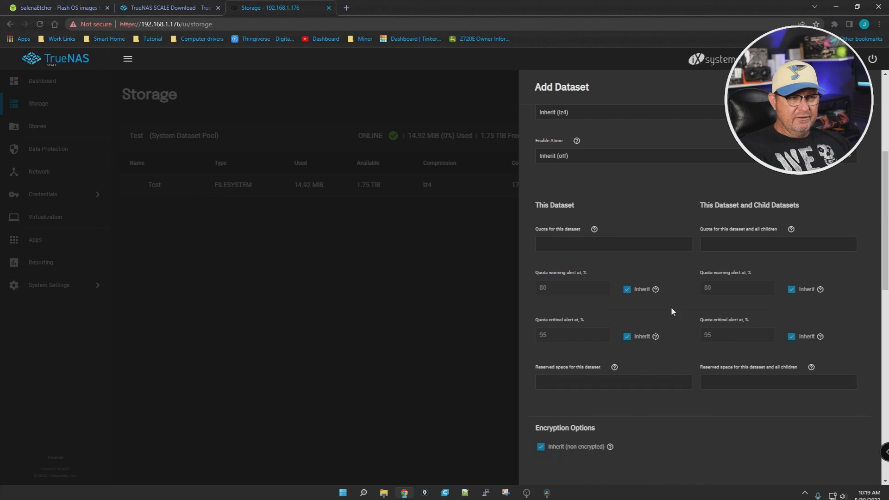
{"action": "scroll", "coordinate": [676, 344], "scroll_direction": "up", "scroll_amount": 3}
{"action": "scroll", "coordinate": [677, 349], "scroll_direction": "down", "scroll_amount": 3}
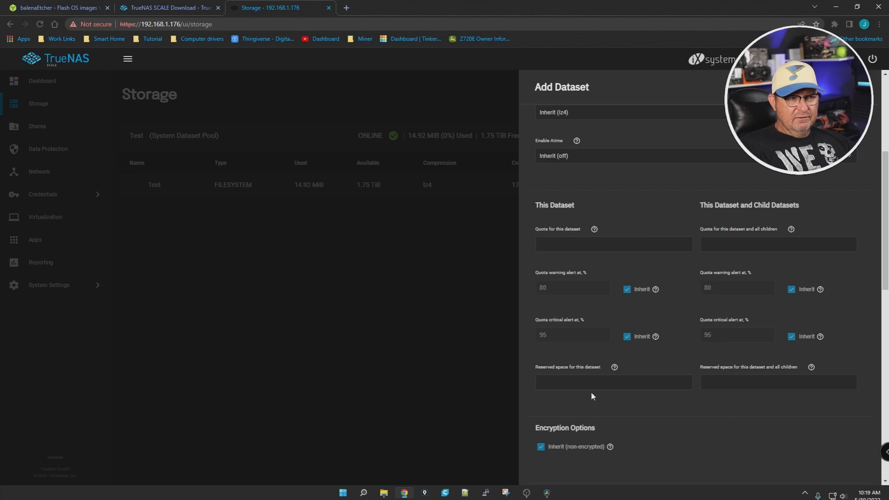
{"action": "scroll", "coordinate": [623, 431], "scroll_direction": "down", "scroll_amount": 10}
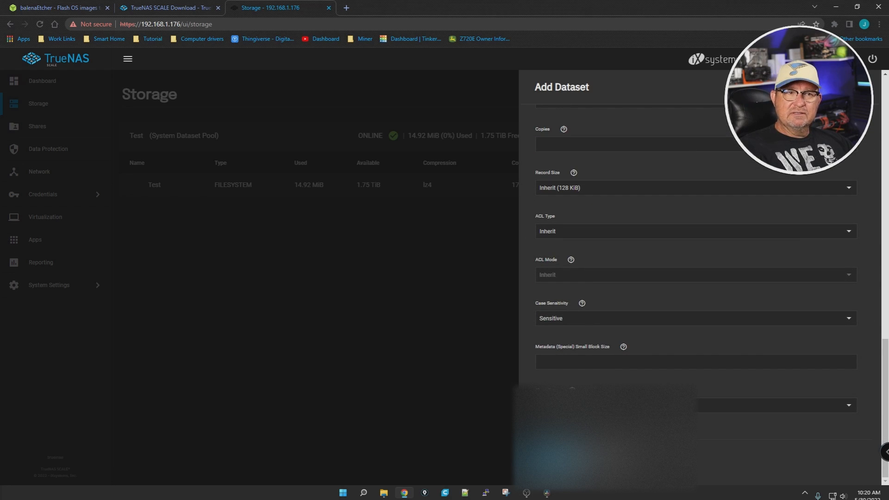
{"action": "left_click", "coordinate": [549, 456]}
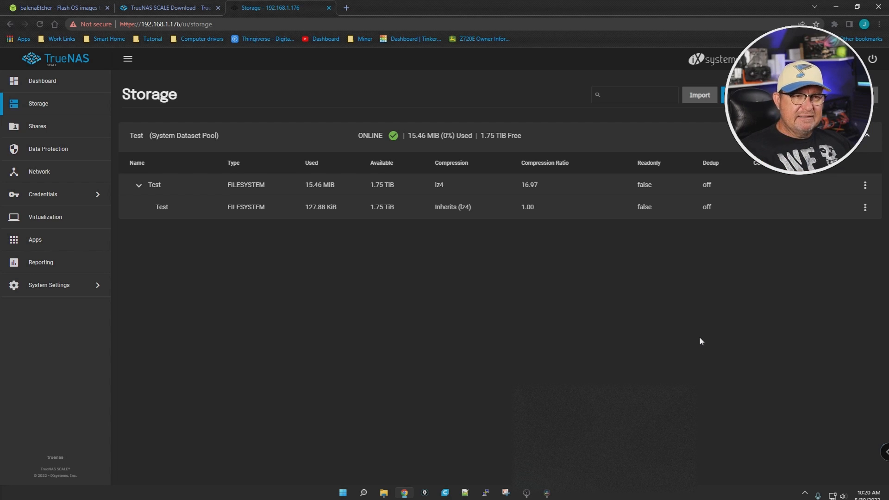
Step: View the permissions of the child Test dataset and close the permissions view
{"action": "left_click", "coordinate": [864, 208]}
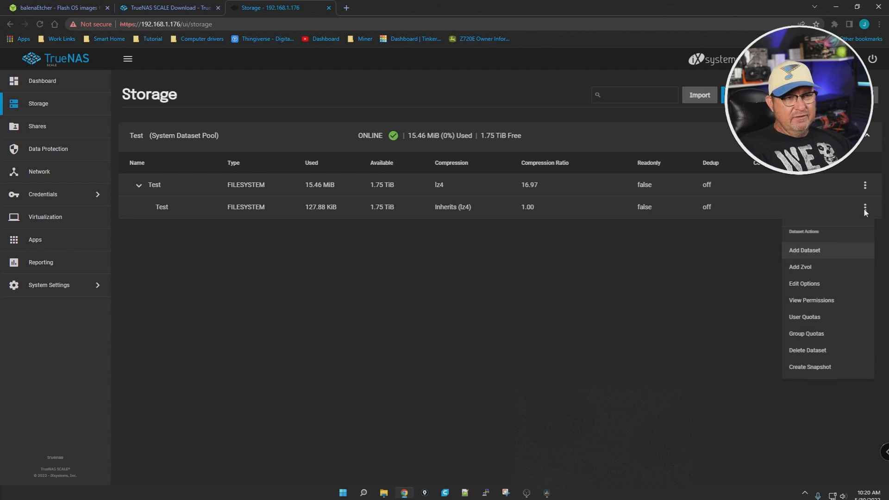
{"action": "left_click", "coordinate": [811, 301]}
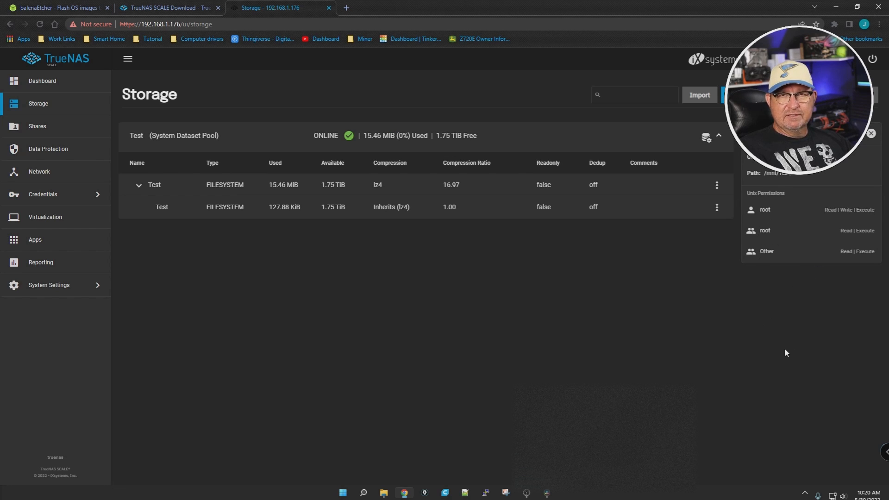
{"action": "left_click", "coordinate": [871, 134]}
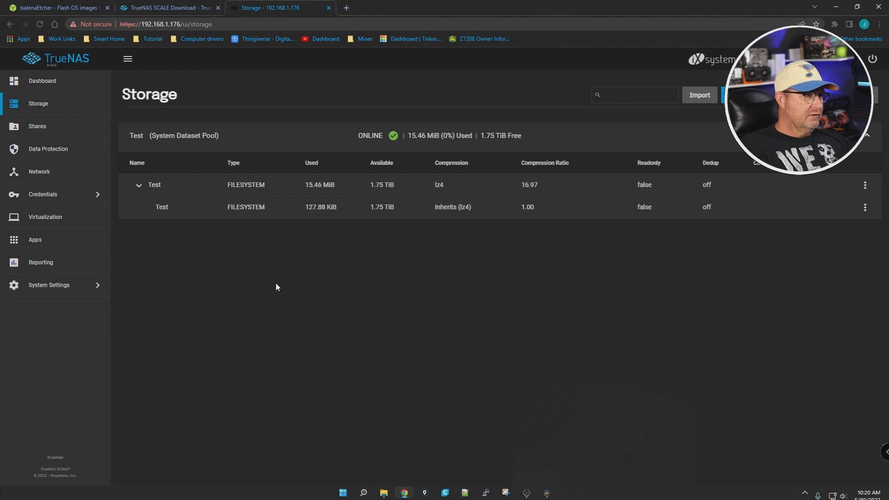
Step: Go to the local users page under Credentials
{"action": "key", "text": "ctrl+shift+a"}
{"action": "mouse_move", "coordinate": [399, 403]}
{"action": "left_mouse_down"}
{"action": "mouse_move", "coordinate": [163, 252]}
{"action": "mouse_move", "coordinate": [94, 194]}
{"action": "left_mouse_up"}
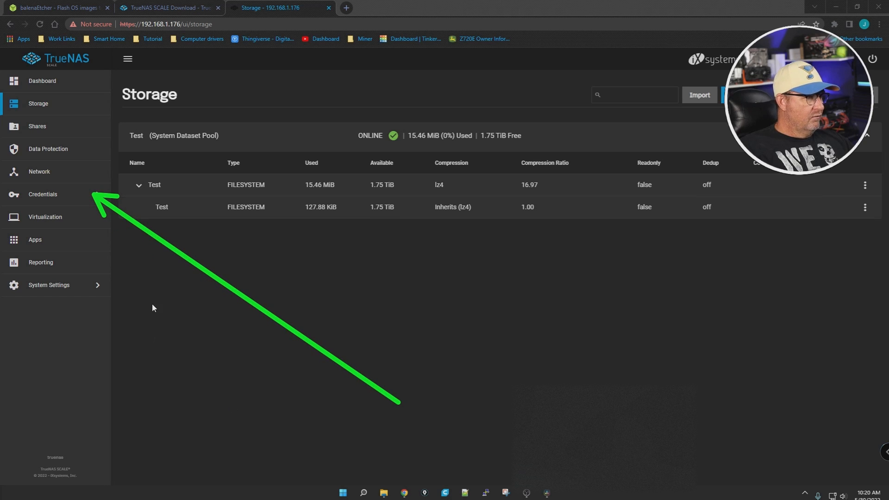
{"action": "key", "text": "Escape"}
{"action": "left_click", "coordinate": [62, 191]}
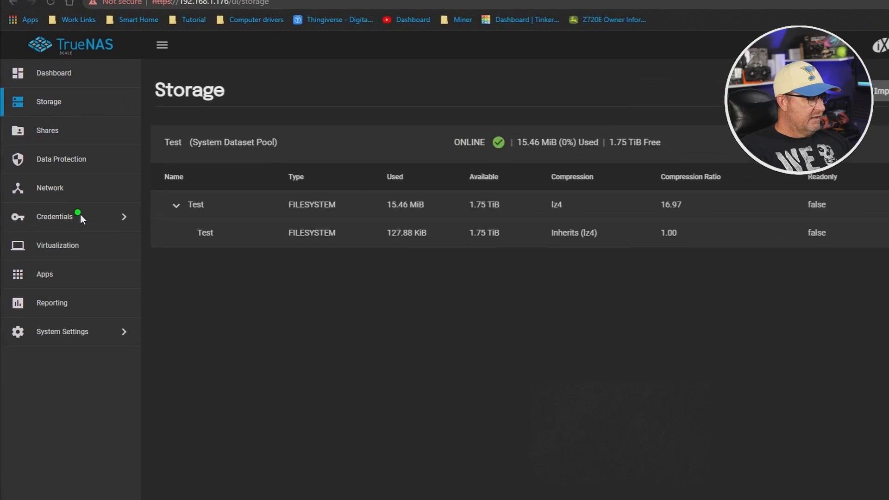
{"action": "left_click", "coordinate": [166, 253]}
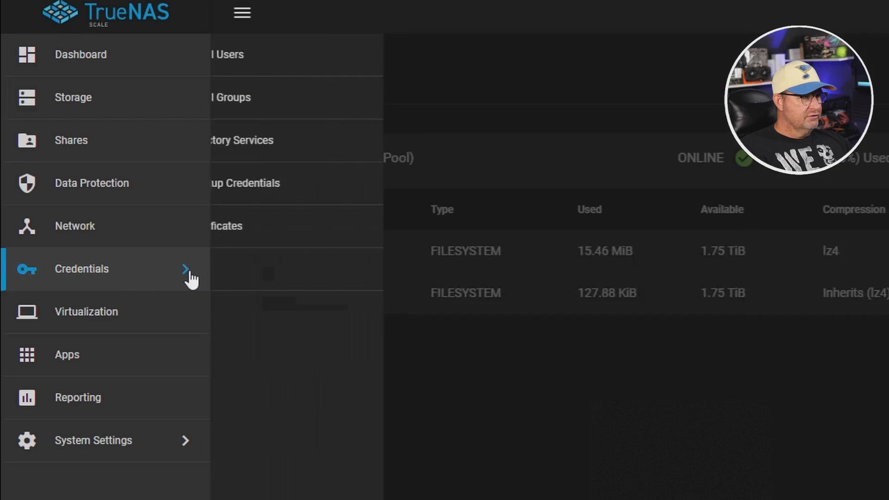
{"action": "left_click", "coordinate": [265, 67]}
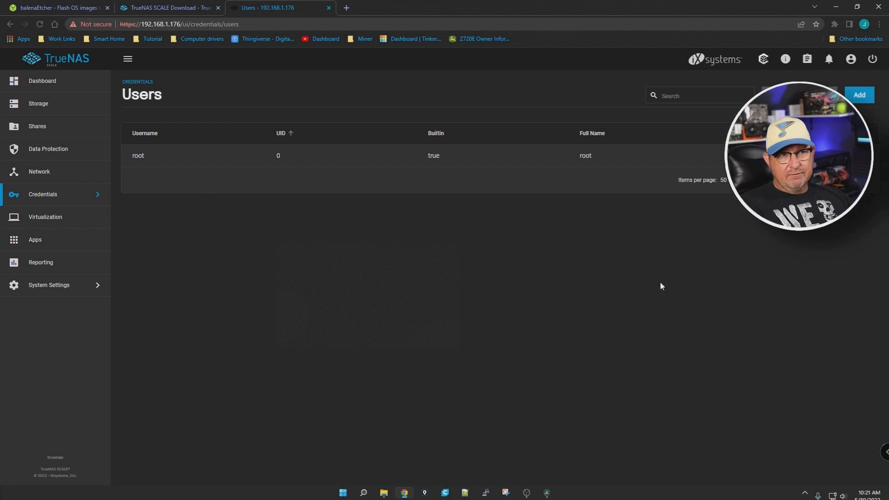
Step: Start a new user with full name LoRes and username lores, and enter and confirm the account password
{"action": "left_click", "coordinate": [860, 96]}
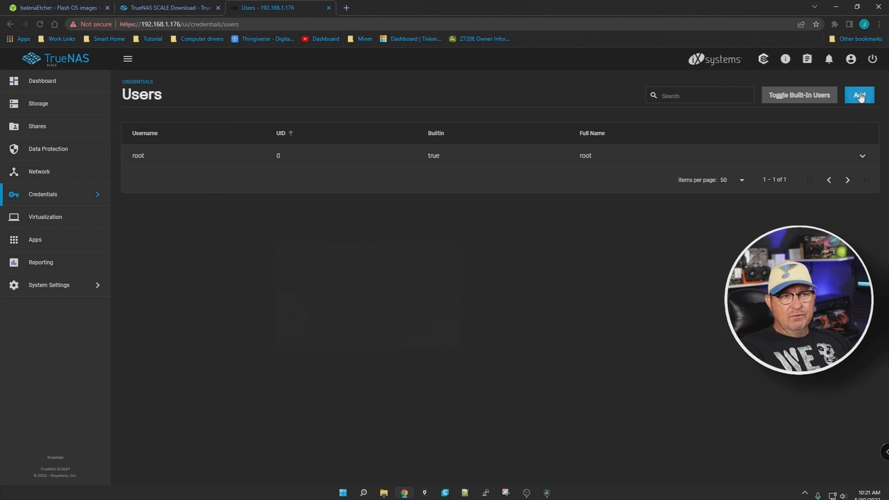
{"action": "left_click", "coordinate": [542, 159]}
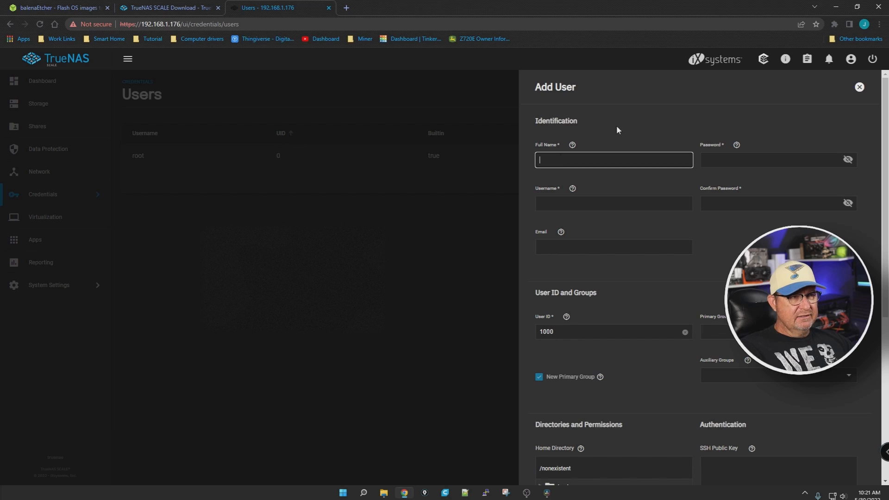
{"action": "type", "text": "LoRes"}
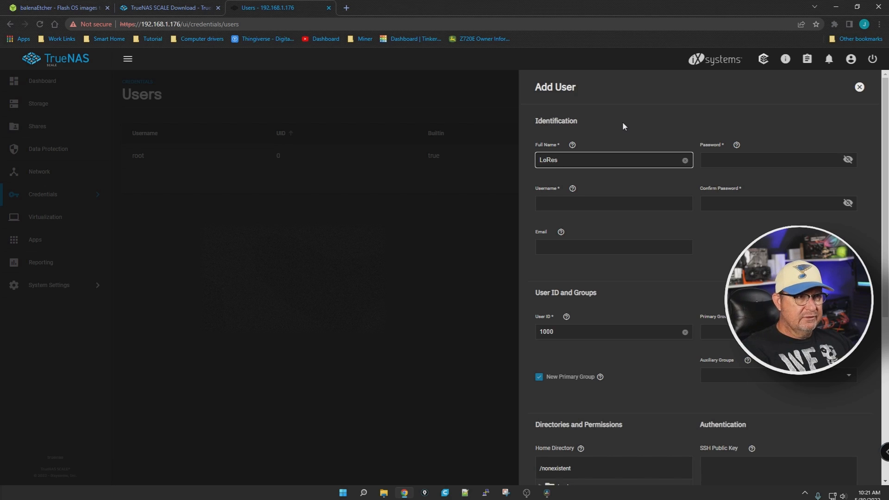
{"action": "left_click", "coordinate": [609, 191]}
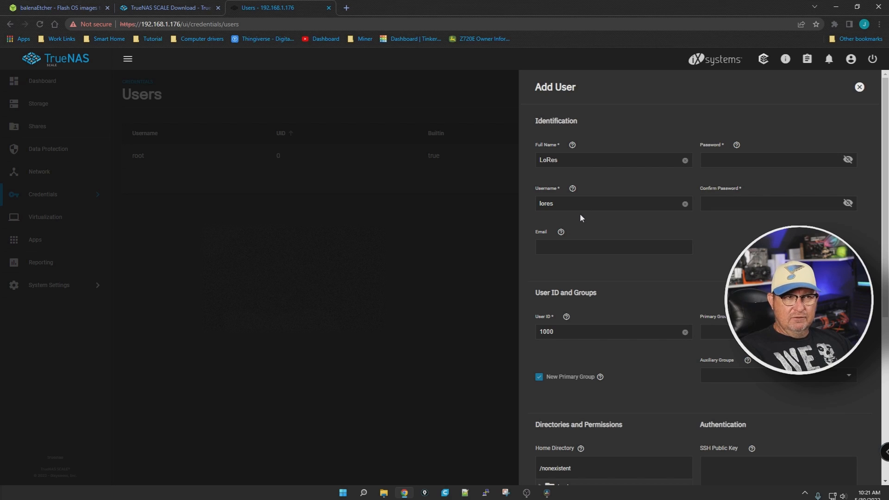
{"action": "left_click", "coordinate": [780, 160]}
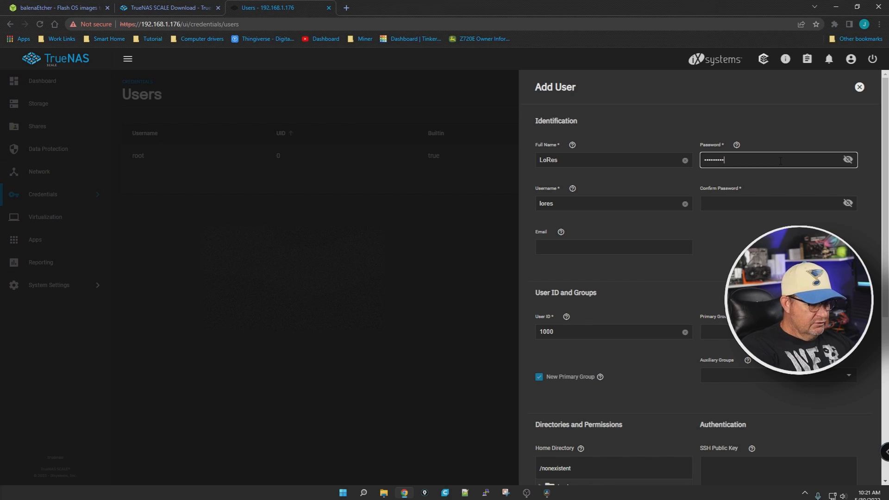
{"action": "key", "text": "Tab"}
{"action": "type", "text": "*********"}
{"action": "left_click", "coordinate": [591, 247]}
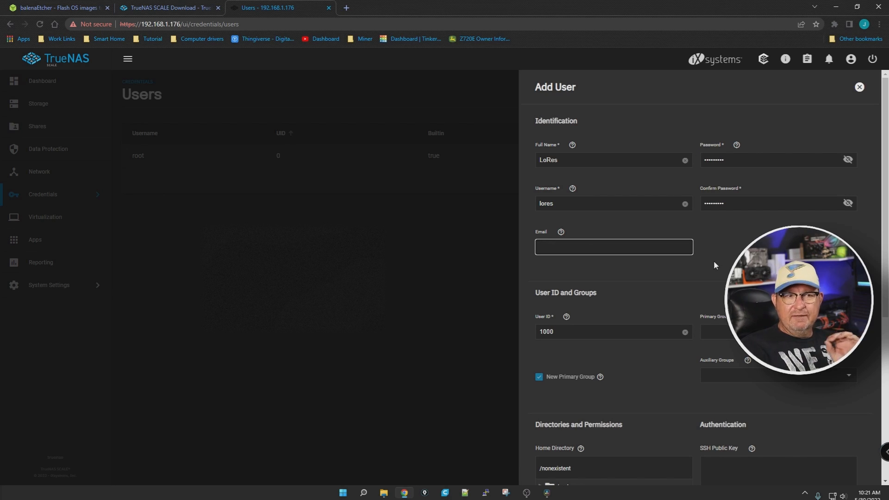
Step: Grant the group write permission on the home directory, enable Microsoft Account and Permit Sudo, and try to save the user
{"action": "scroll", "coordinate": [713, 260], "scroll_direction": "down", "scroll_amount": 2}
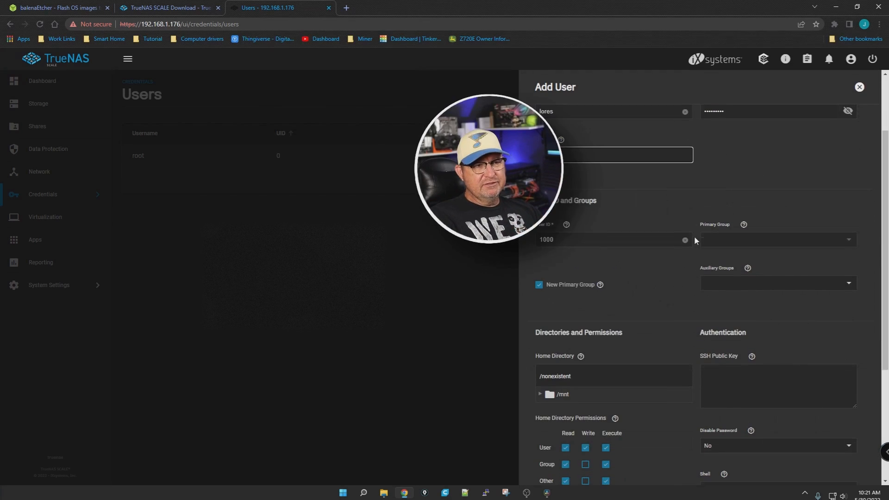
{"action": "scroll", "coordinate": [685, 177], "scroll_direction": "down", "scroll_amount": 2}
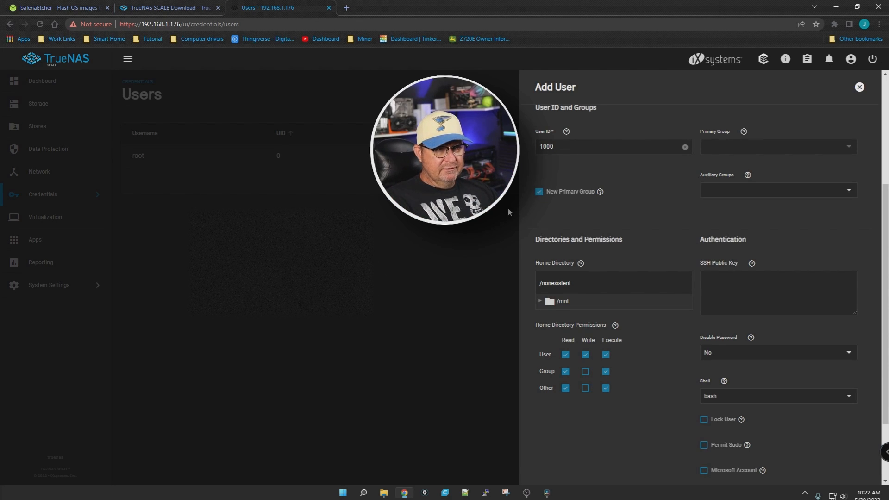
{"action": "scroll", "coordinate": [662, 323], "scroll_direction": "down", "scroll_amount": 2}
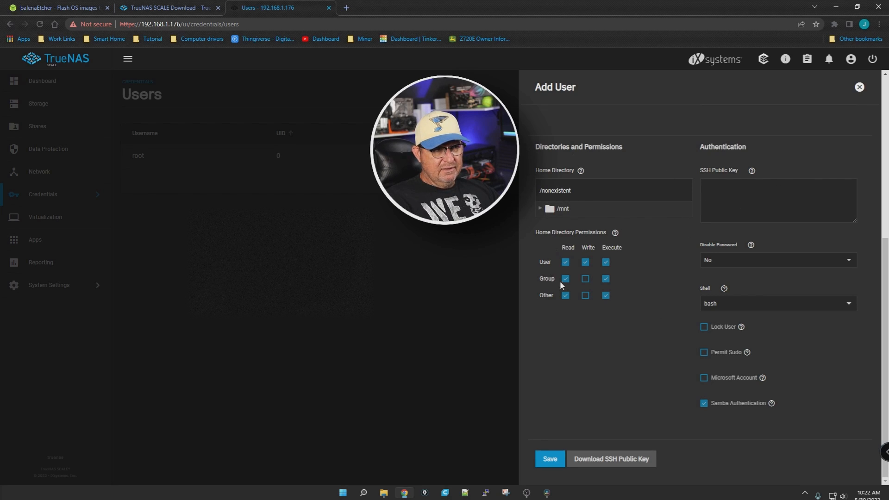
{"action": "left_click", "coordinate": [585, 280]}
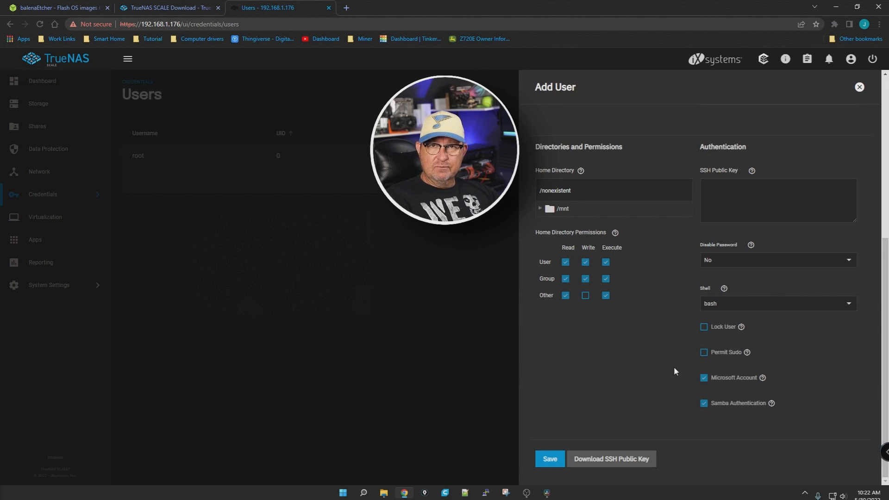
{"action": "left_click", "coordinate": [704, 353]}
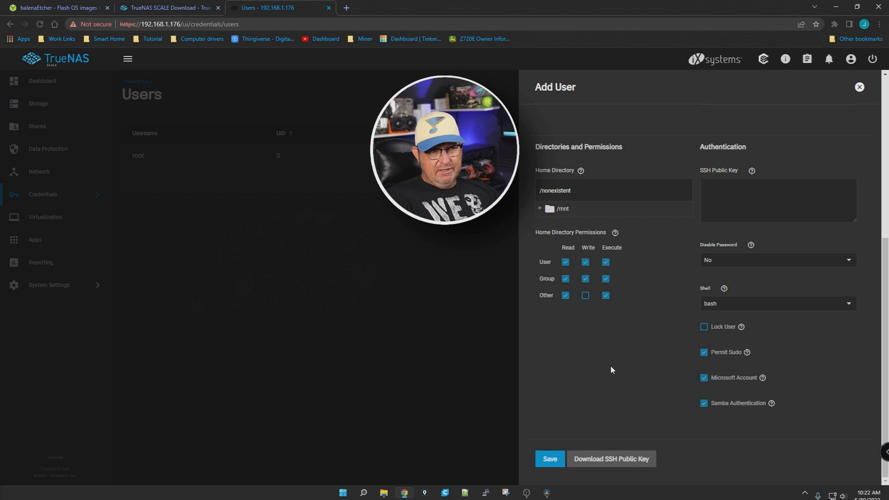
{"action": "left_click", "coordinate": [546, 458]}
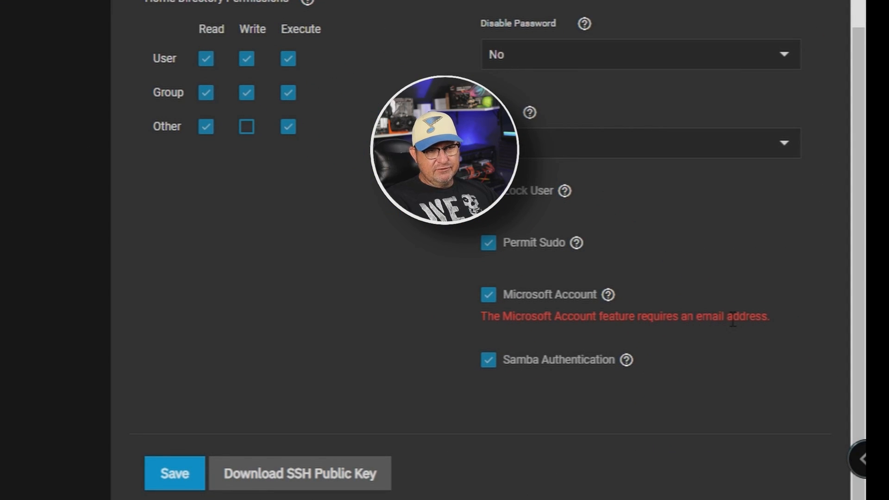
Step: Fill in the user's email address, save the new user, and expand its details in the users list
{"action": "scroll", "coordinate": [532, 329], "scroll_direction": "up", "scroll_amount": 10}
{"action": "left_click", "coordinate": [565, 240]}
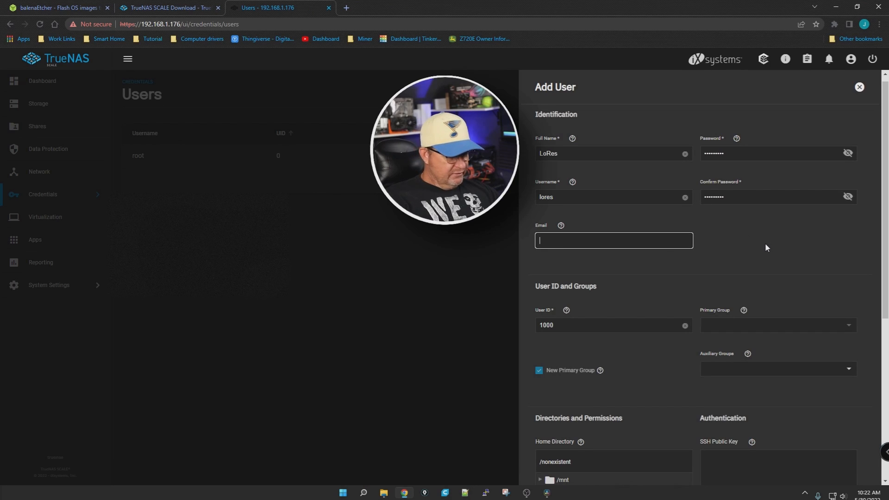
{"action": "type", "text": "..."}
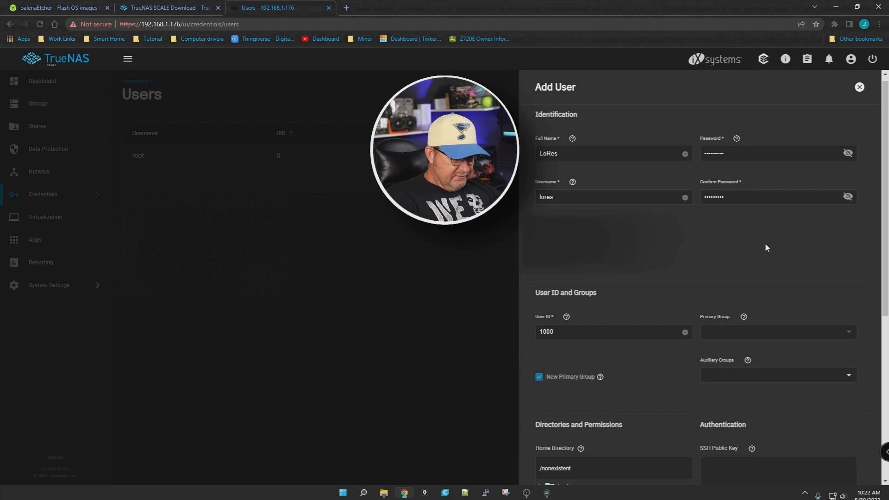
{"action": "scroll", "coordinate": [741, 250], "scroll_direction": "down", "scroll_amount": 6}
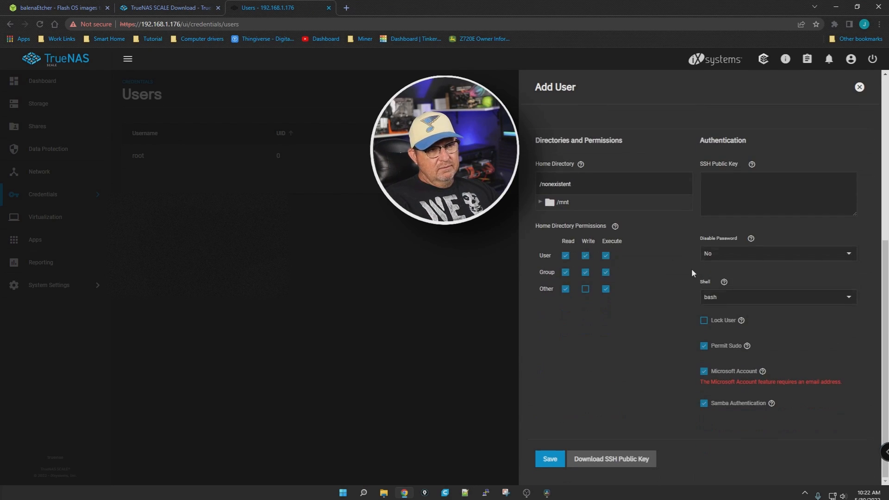
{"action": "left_click", "coordinate": [549, 458]}
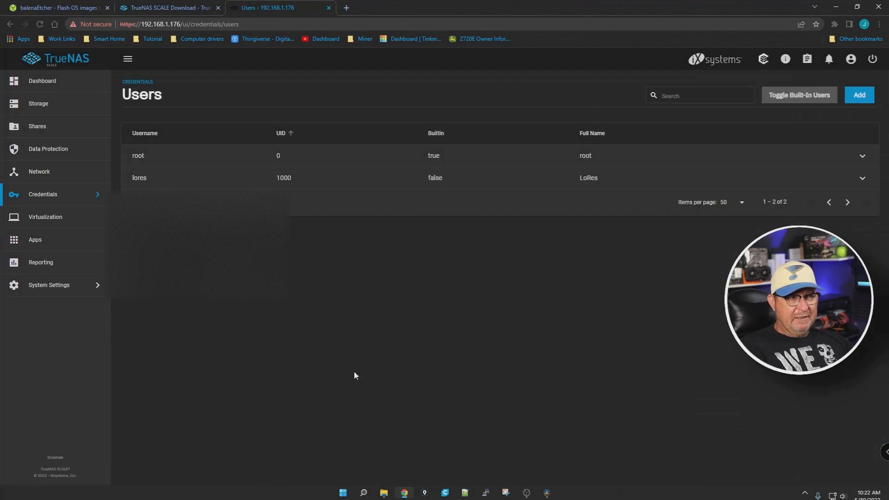
{"action": "left_click", "coordinate": [862, 179]}
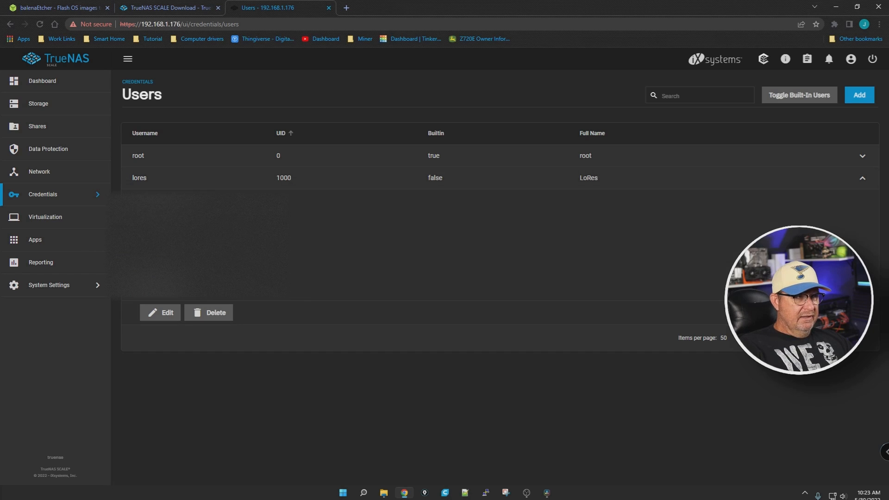
Step: Review the lores user's settings in its edit form and close the form without changing anything
{"action": "left_click", "coordinate": [862, 179]}
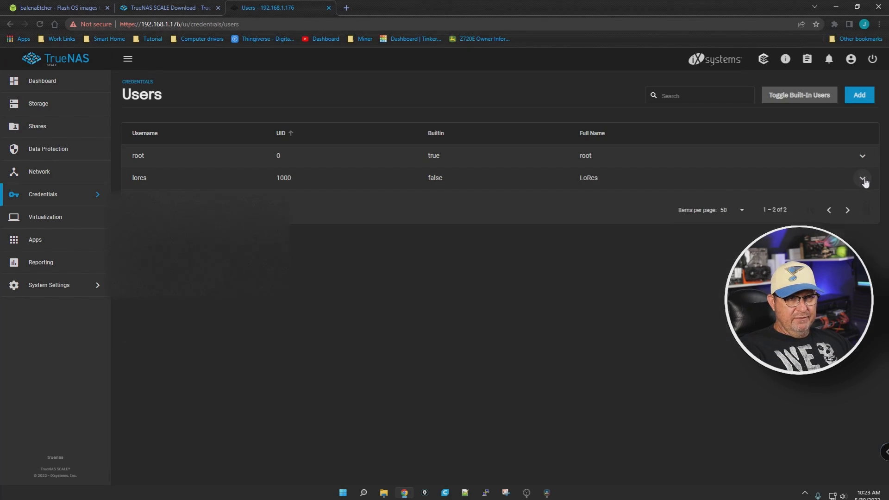
{"action": "left_click", "coordinate": [862, 179]}
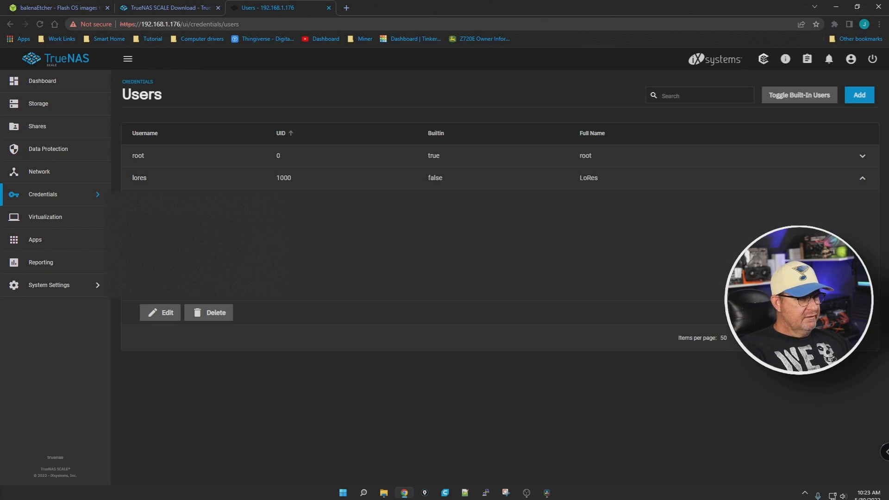
{"action": "left_click", "coordinate": [164, 312]}
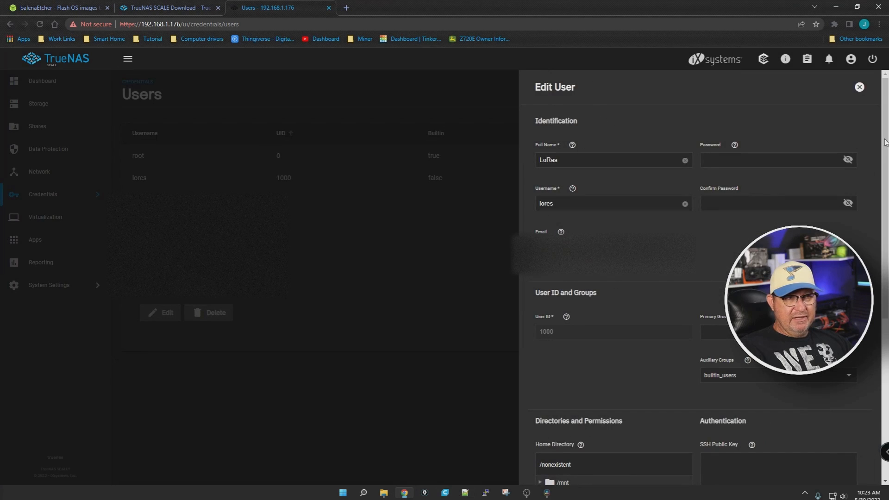
{"action": "left_click", "coordinate": [859, 87]}
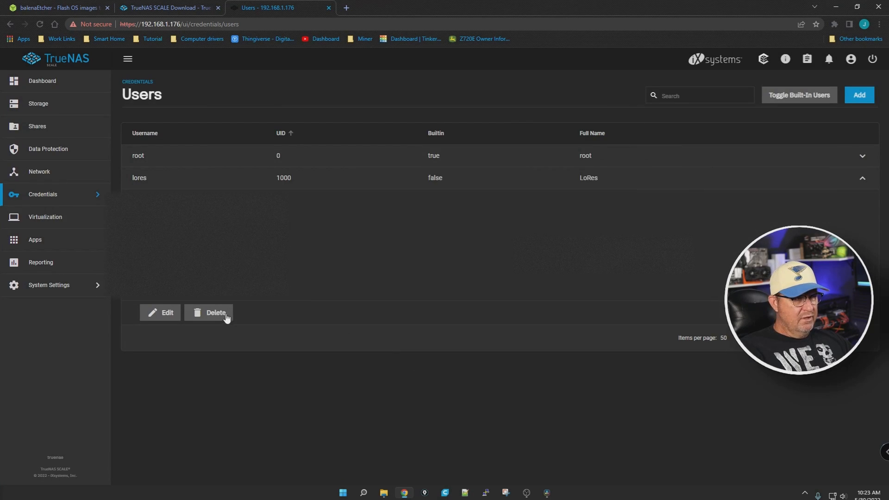
Step: Go to the local groups page under Credentials and check the lores group entry
{"action": "left_click", "coordinate": [44, 197]}
{"action": "left_click", "coordinate": [163, 106]}
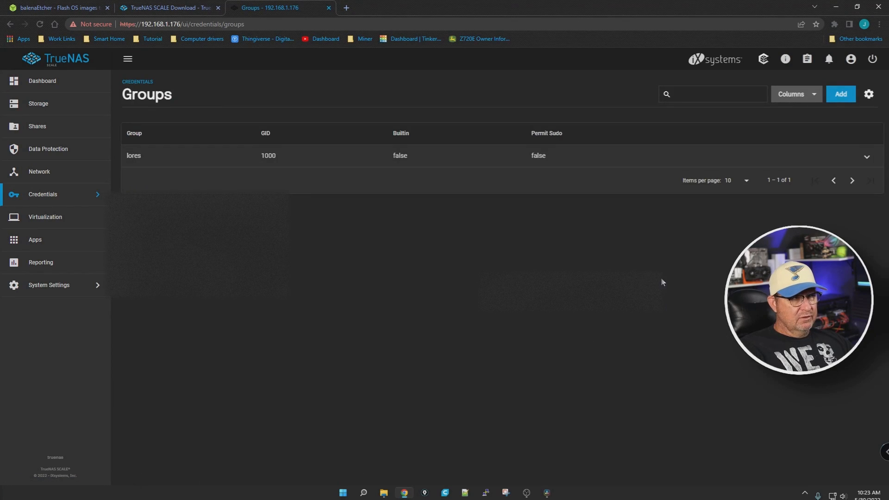
{"action": "mouse_move", "coordinate": [134, 175]}
{"action": "left_mouse_down"}
{"action": "mouse_move", "coordinate": [168, 191]}
{"action": "mouse_move", "coordinate": [193, 185]}
{"action": "left_mouse_up"}
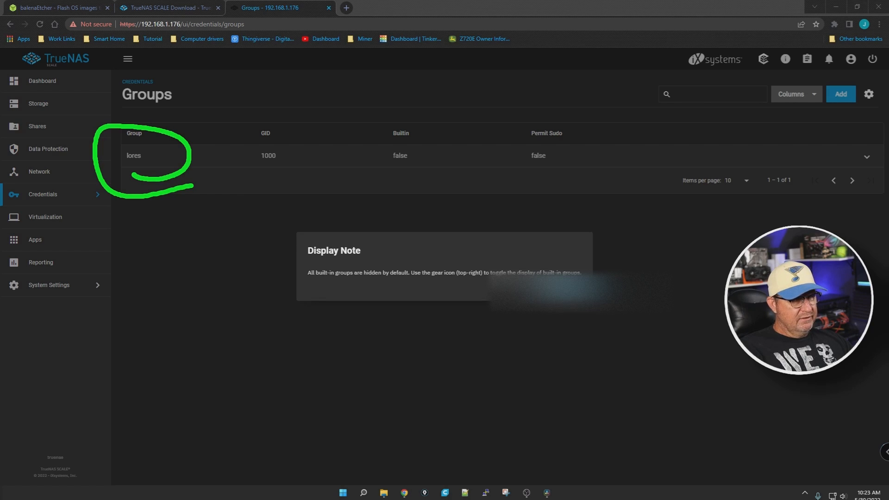
{"action": "key", "text": "Escape"}
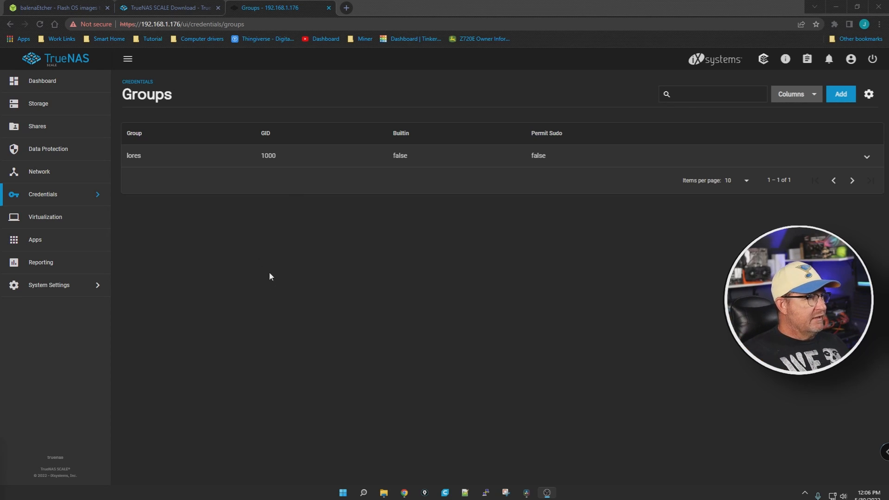
Step: Go to Storage, view the permissions of the child dataset Test, and start editing them
{"action": "left_click", "coordinate": [52, 110]}
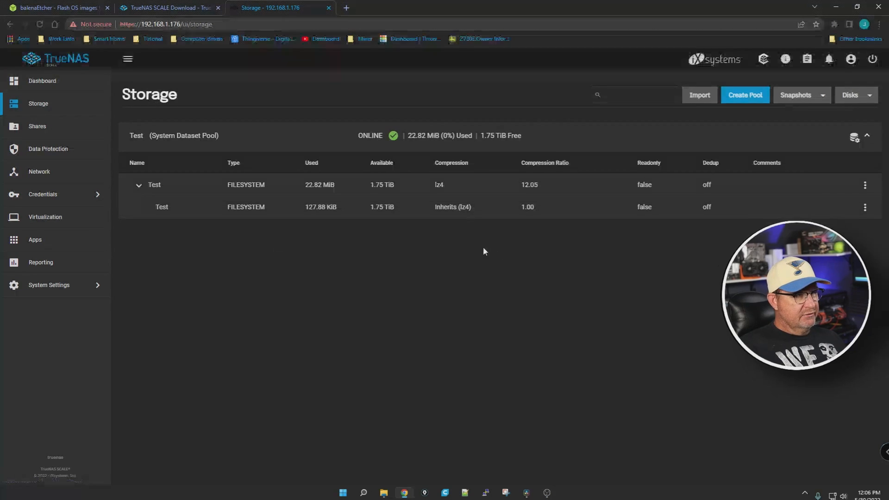
{"action": "left_click", "coordinate": [864, 208]}
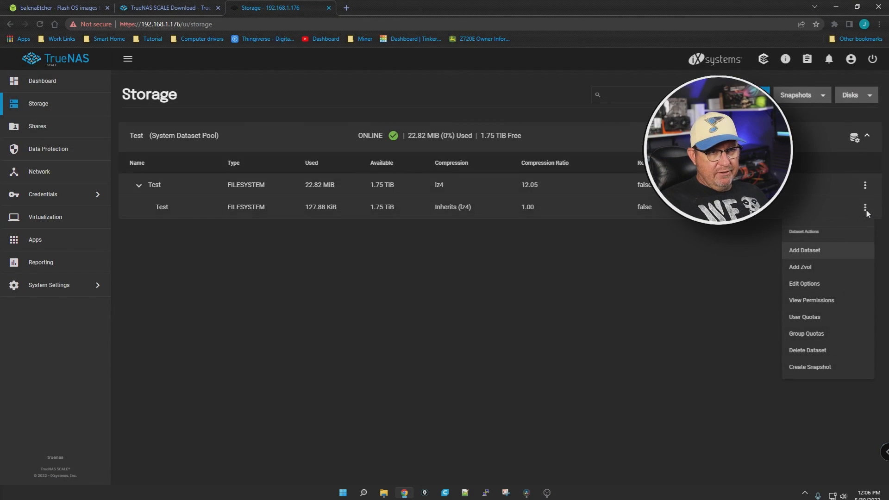
{"action": "left_click", "coordinate": [815, 299]}
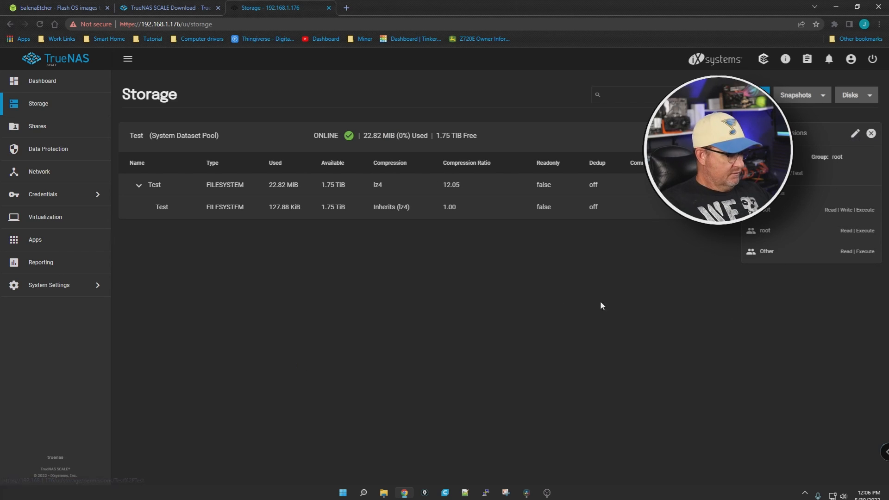
{"action": "mouse_move", "coordinate": [838, 120]}
{"action": "left_mouse_down"}
{"action": "mouse_move", "coordinate": [879, 155]}
{"action": "mouse_move", "coordinate": [828, 122]}
{"action": "left_mouse_up"}
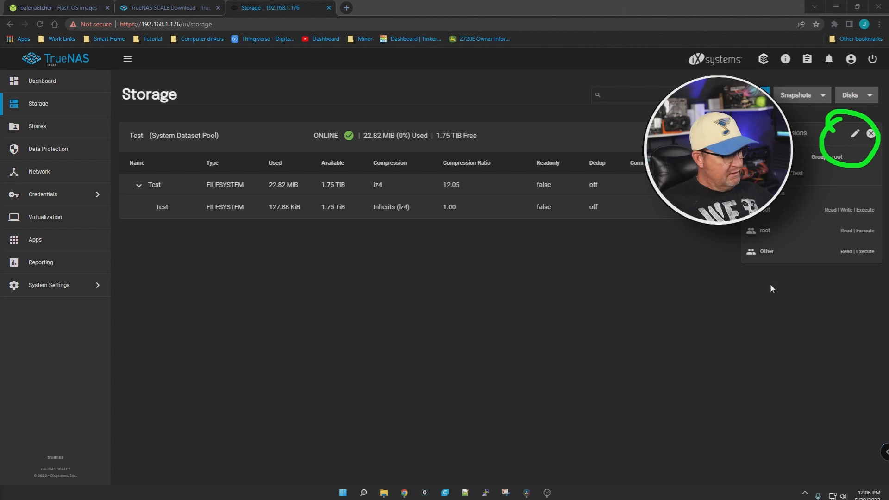
{"action": "key", "text": "Escape"}
{"action": "left_click", "coordinate": [851, 137]}
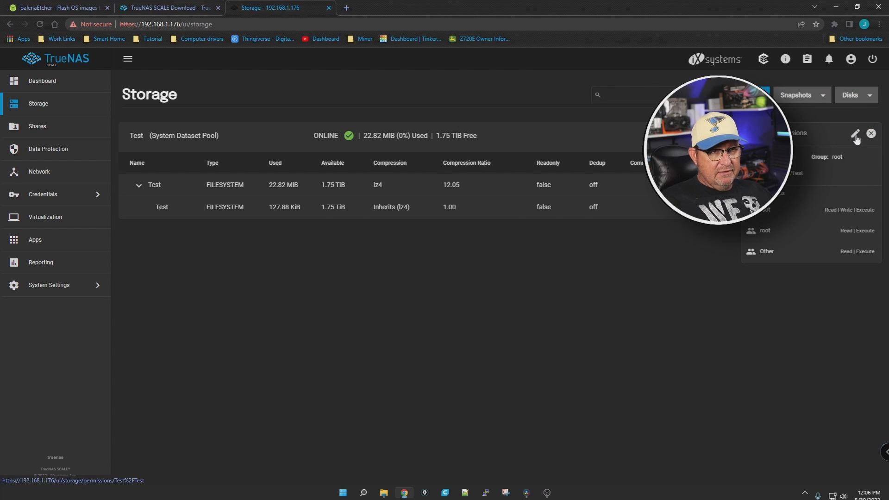
{"action": "left_click", "coordinate": [854, 135]}
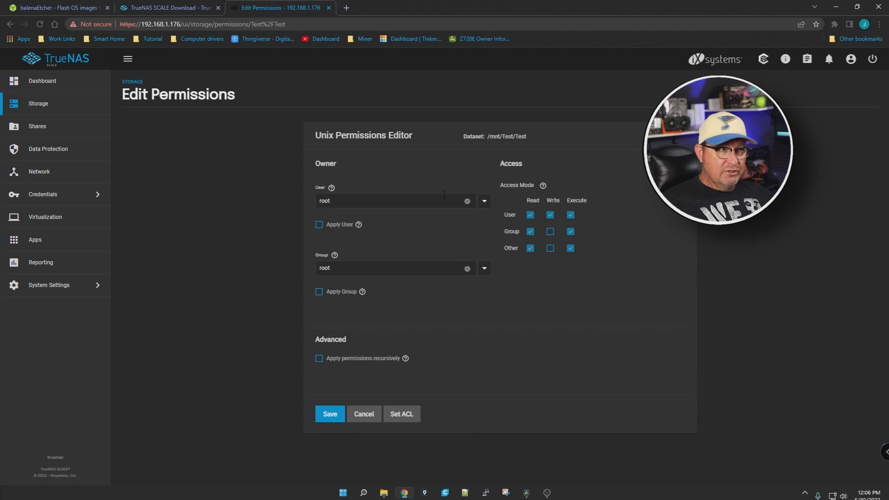
Step: Set the dataset's owner user and group both to lores, apply the user and group, and grant the group write access
{"action": "left_click", "coordinate": [484, 202]}
{"action": "scroll", "coordinate": [511, 292], "scroll_direction": "down", "scroll_amount": 8}
{"action": "scroll", "coordinate": [512, 287], "scroll_direction": "down", "scroll_amount": 3}
{"action": "left_click", "coordinate": [509, 314]}
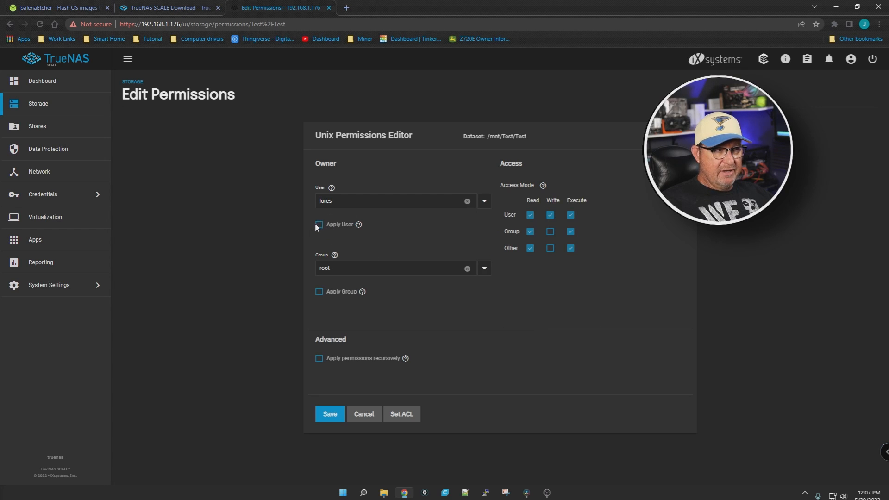
{"action": "left_click", "coordinate": [485, 268]}
{"action": "scroll", "coordinate": [511, 324], "scroll_direction": "down", "scroll_amount": 10}
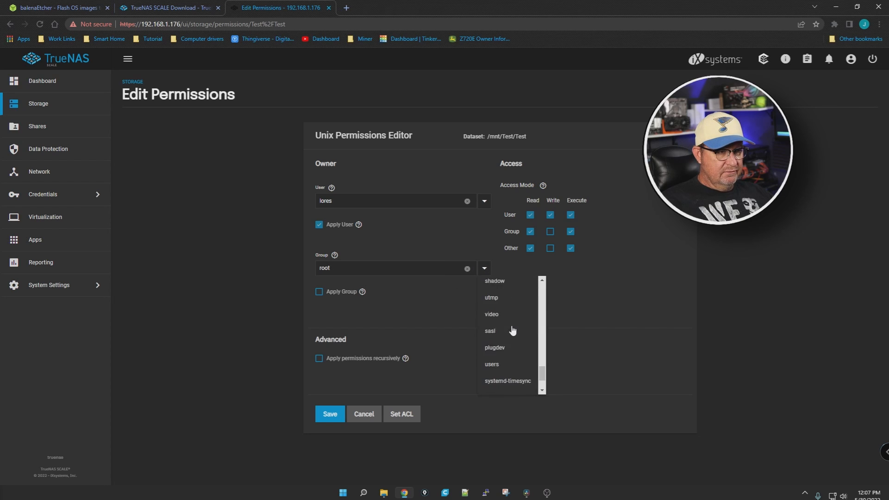
{"action": "scroll", "coordinate": [512, 330], "scroll_direction": "down", "scroll_amount": 5}
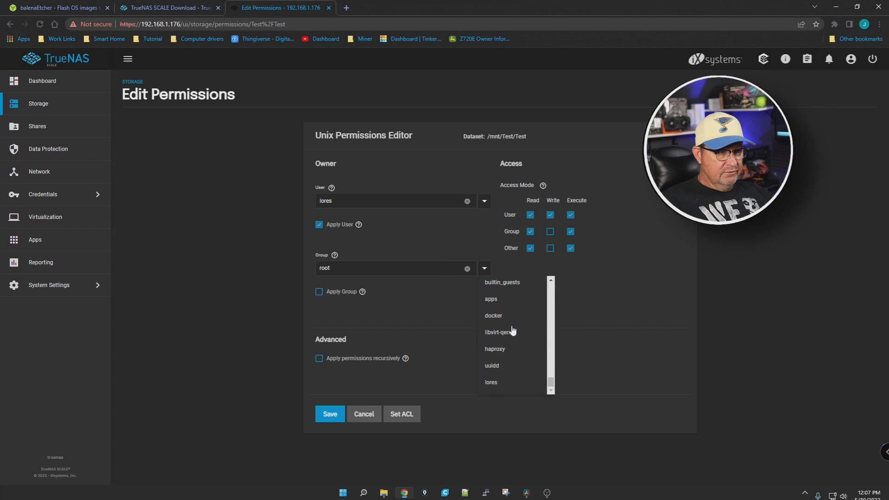
{"action": "left_click", "coordinate": [496, 382]}
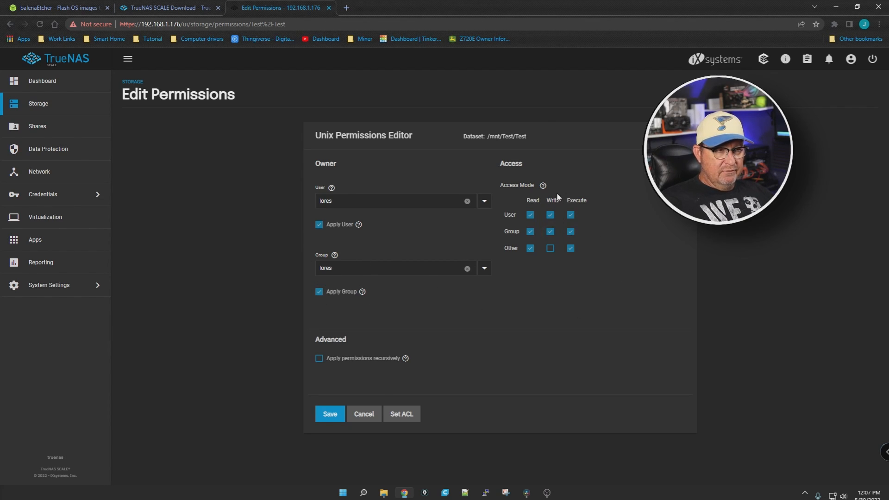
Step: Enable applying the permissions recursively, confirm the warning, and save the dataset permissions
{"action": "left_click", "coordinate": [319, 358]}
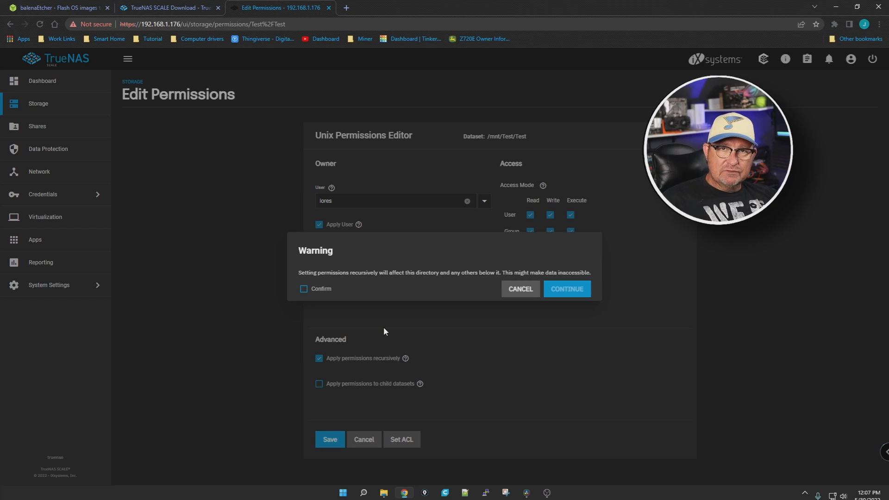
{"action": "left_click", "coordinate": [304, 289]}
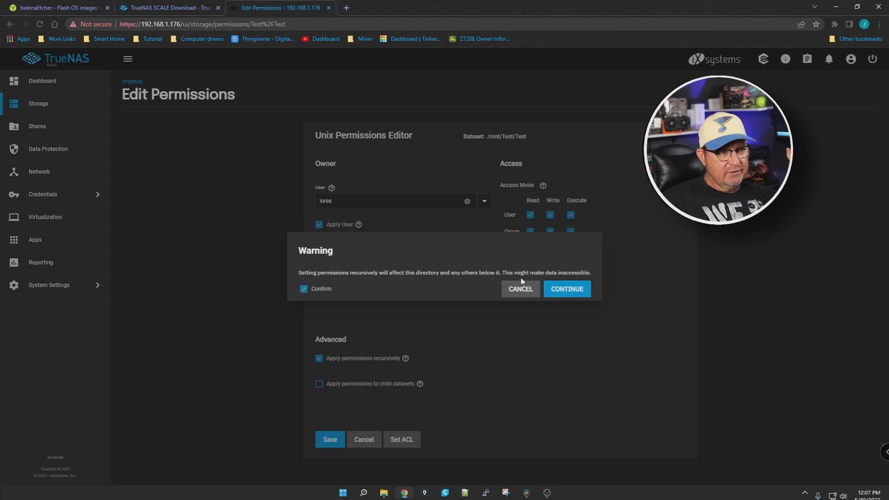
{"action": "left_click", "coordinate": [570, 290]}
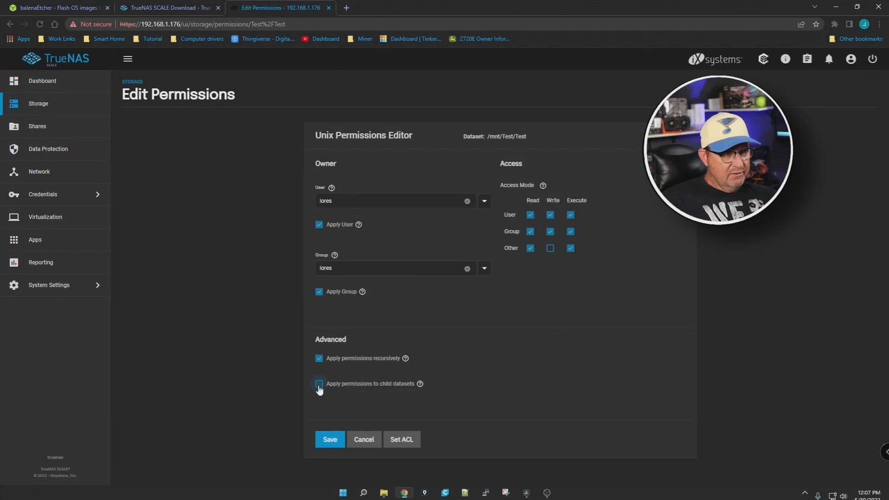
{"action": "left_click", "coordinate": [330, 439]}
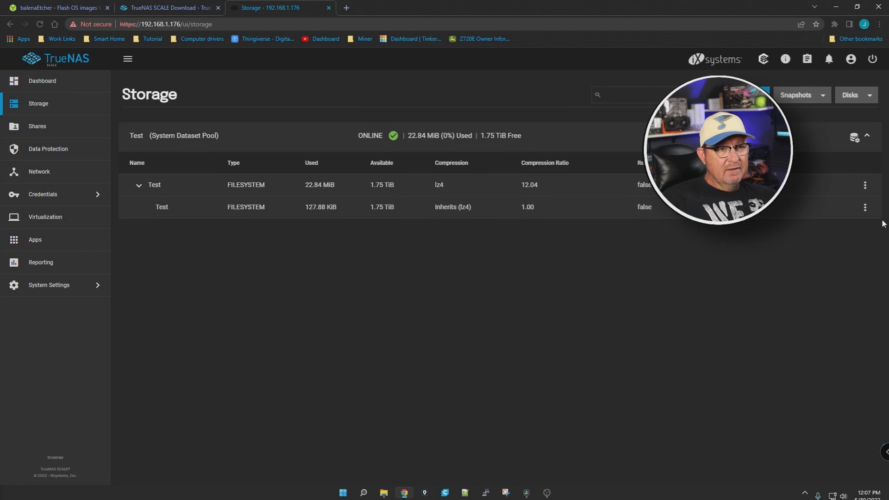
Step: Check the saved permissions of the child dataset Test and close the permissions view
{"action": "left_click", "coordinate": [865, 208]}
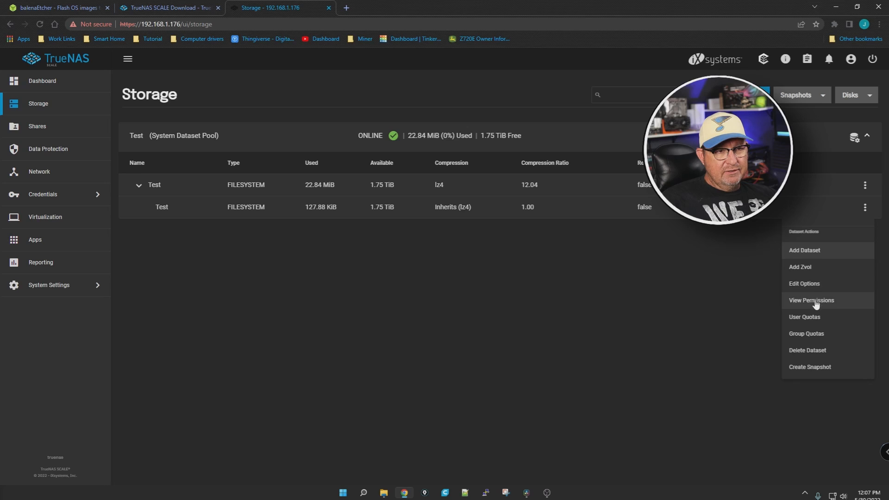
{"action": "left_click", "coordinate": [833, 300]}
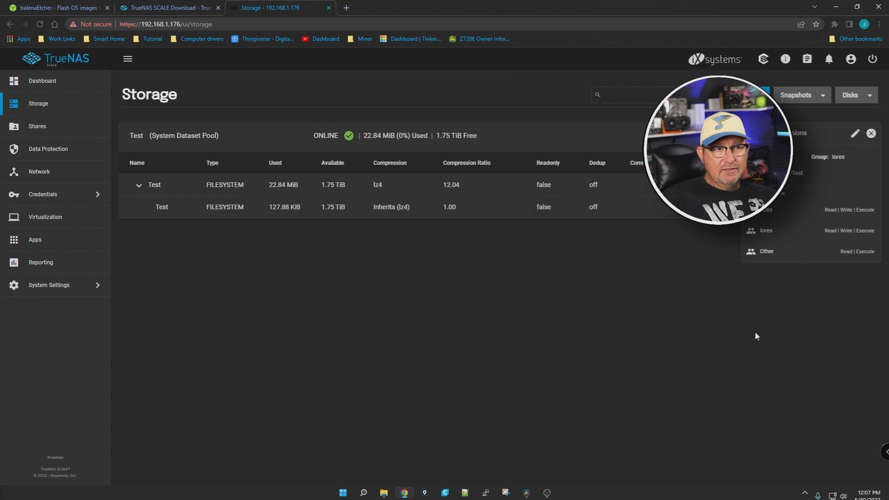
{"action": "left_click", "coordinate": [871, 133]}
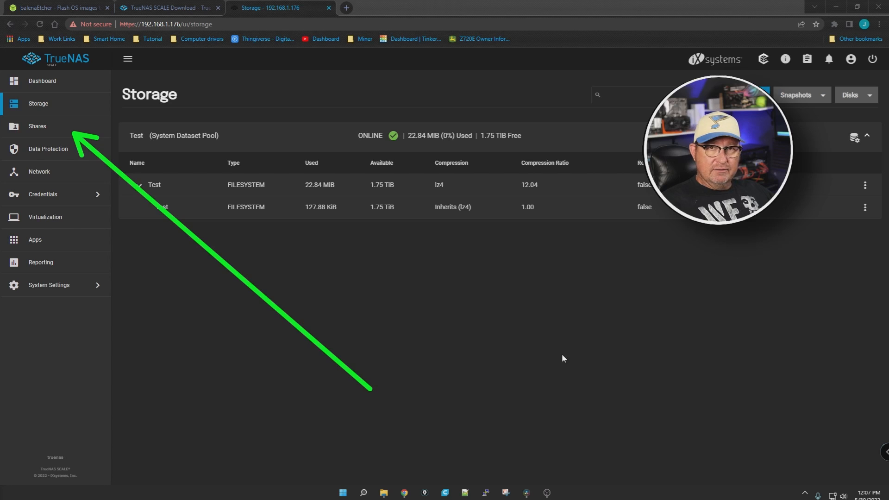
Step: Go to the Shares page and look over the share types, including Windows (SMB) Shares
{"action": "left_click", "coordinate": [47, 127]}
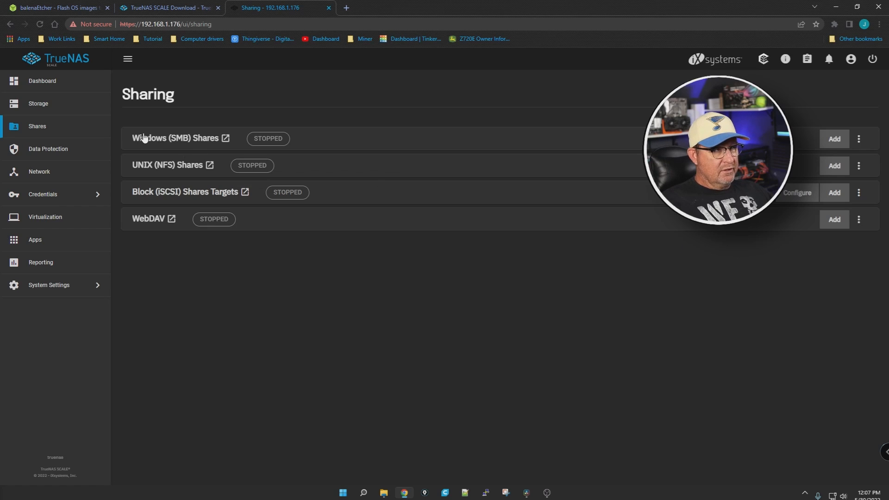
{"action": "key", "text": "ctrl+shift+3"}
{"action": "mouse_move", "coordinate": [128, 102]}
{"action": "left_mouse_down"}
{"action": "mouse_move", "coordinate": [100, 108]}
{"action": "mouse_move", "coordinate": [180, 83]}
{"action": "mouse_move", "coordinate": [108, 99]}
{"action": "left_mouse_up"}
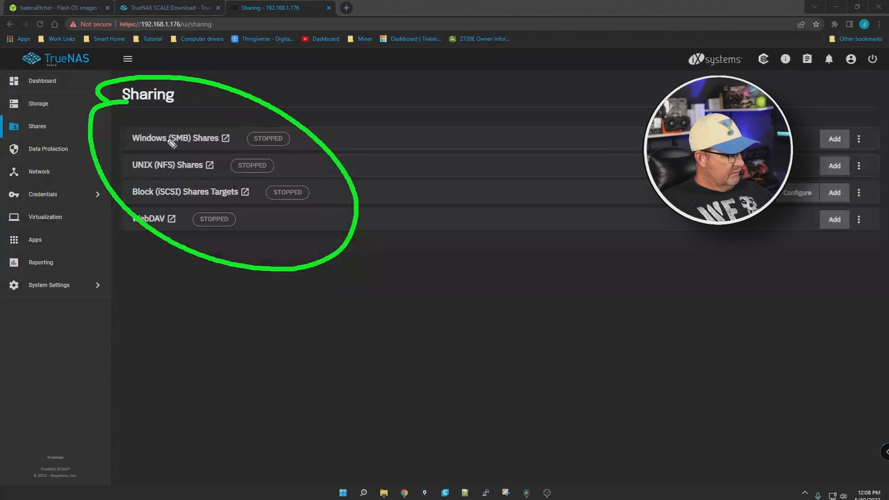
{"action": "key", "text": "ctrl+shift+7"}
{"action": "key", "text": "ctrl+shift+3"}
{"action": "mouse_move", "coordinate": [159, 115]}
{"action": "left_mouse_down"}
{"action": "mouse_move", "coordinate": [122, 132]}
{"action": "mouse_move", "coordinate": [185, 156]}
{"action": "mouse_move", "coordinate": [239, 141]}
{"action": "mouse_move", "coordinate": [149, 118]}
{"action": "left_mouse_up"}
{"action": "key", "text": "ctrl+shift+2"}
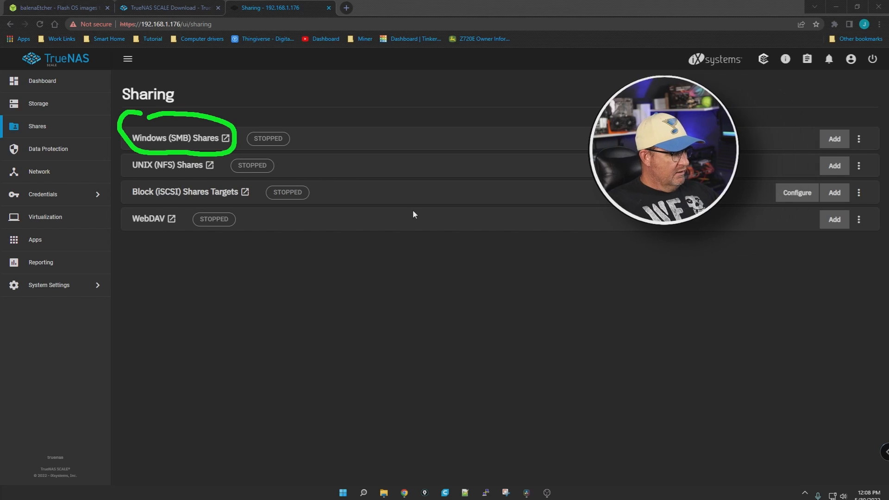
{"action": "key", "text": "ctrl+shift+7"}
{"action": "left_click", "coordinate": [829, 137]}
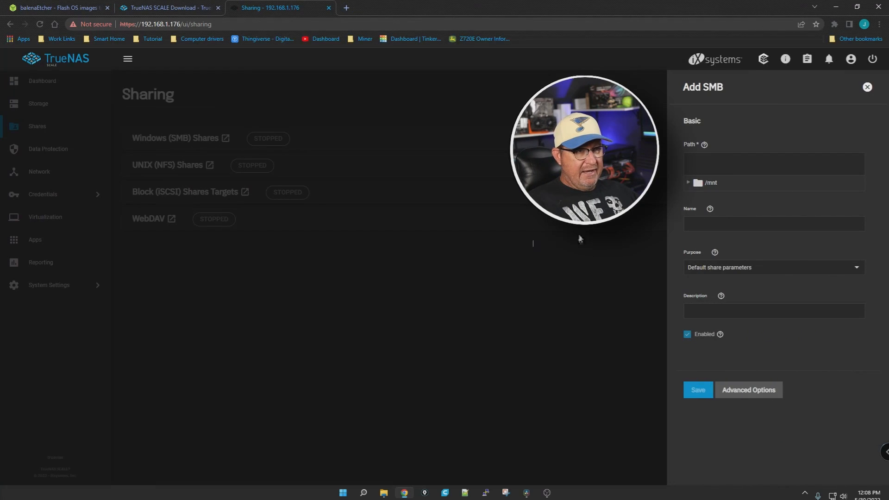
{"action": "left_click", "coordinate": [688, 183]}
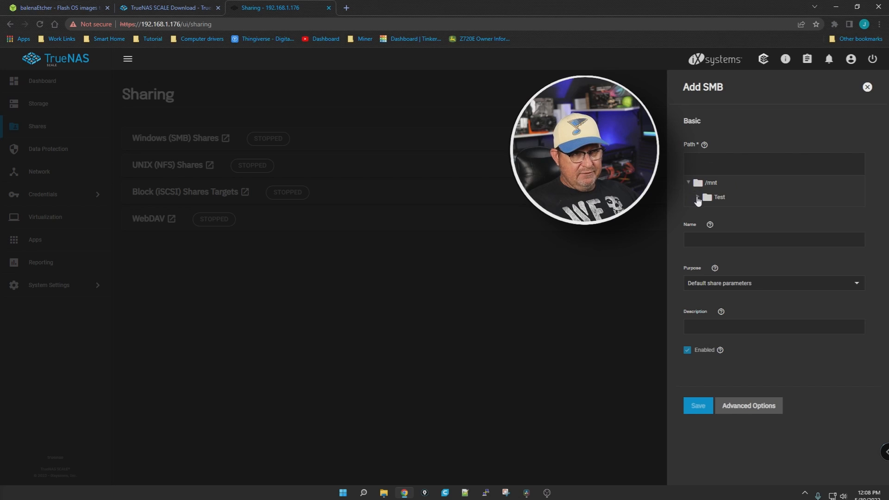
{"action": "left_click", "coordinate": [698, 198]}
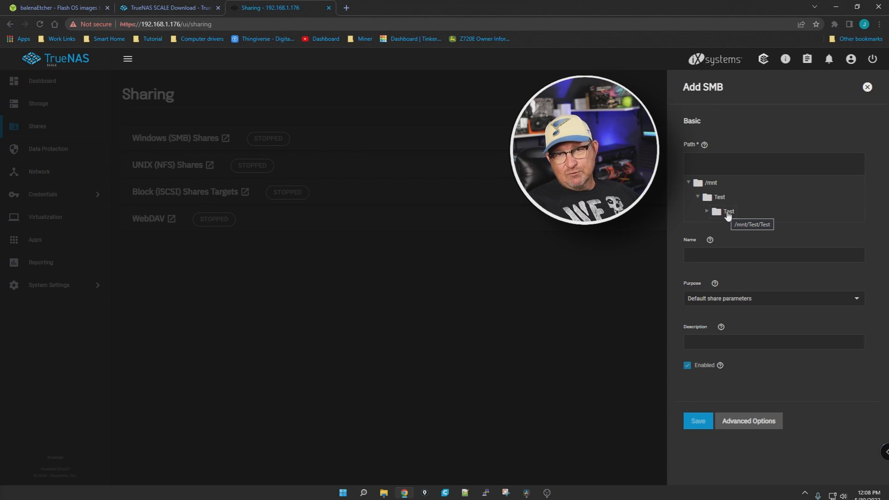
{"action": "left_click", "coordinate": [727, 212]}
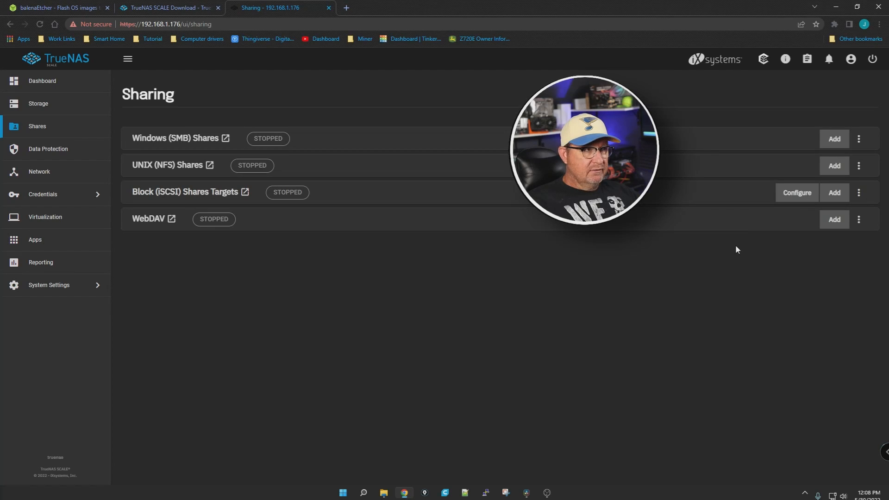
Step: Start a new Windows (SMB) share for /mnt/Test/Test, name it Test2, and keep the purpose as Default share parameters
{"action": "left_click", "coordinate": [834, 139]}
{"action": "left_click", "coordinate": [694, 185]}
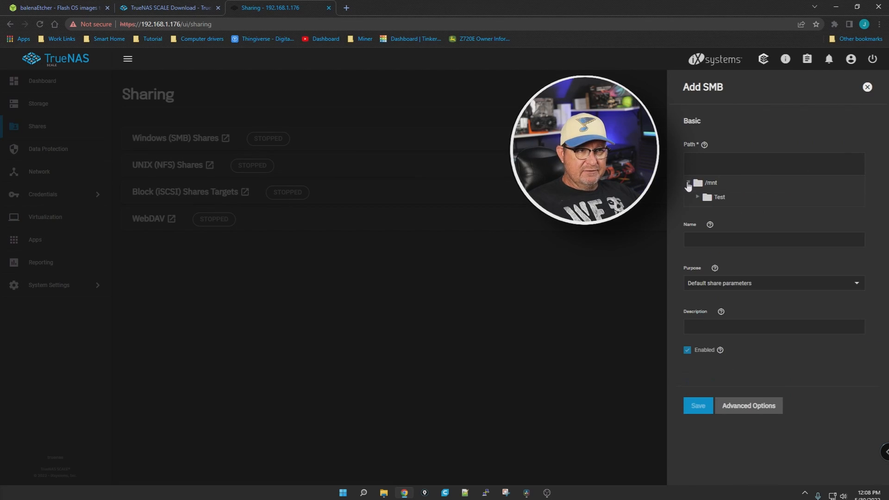
{"action": "left_click", "coordinate": [700, 199]}
{"action": "left_click", "coordinate": [725, 213]}
{"action": "left_click_drag", "start_coordinate": [701, 255], "coordinate": [674, 257]}
{"action": "type", "text": "Test2"}
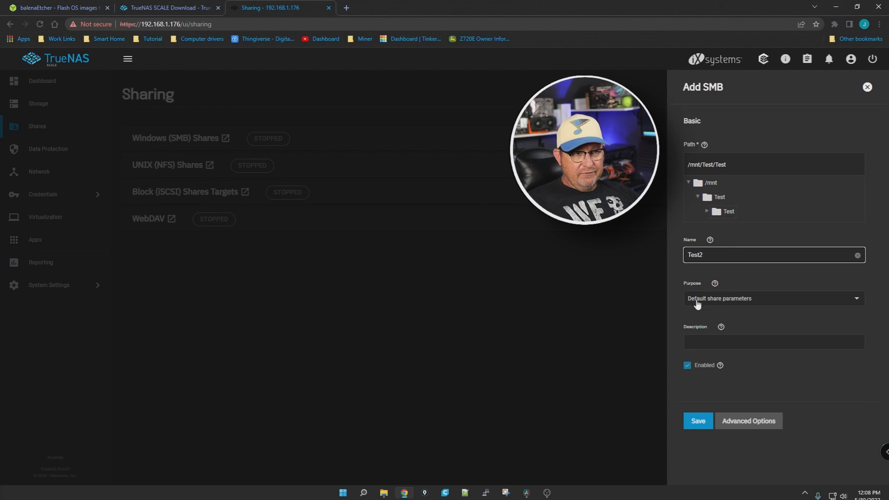
{"action": "left_click", "coordinate": [859, 302]}
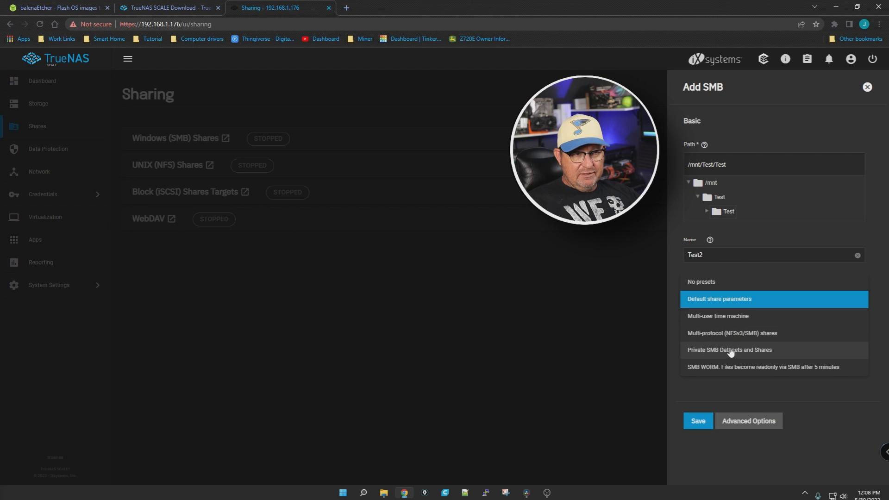
{"action": "left_click", "coordinate": [707, 384]}
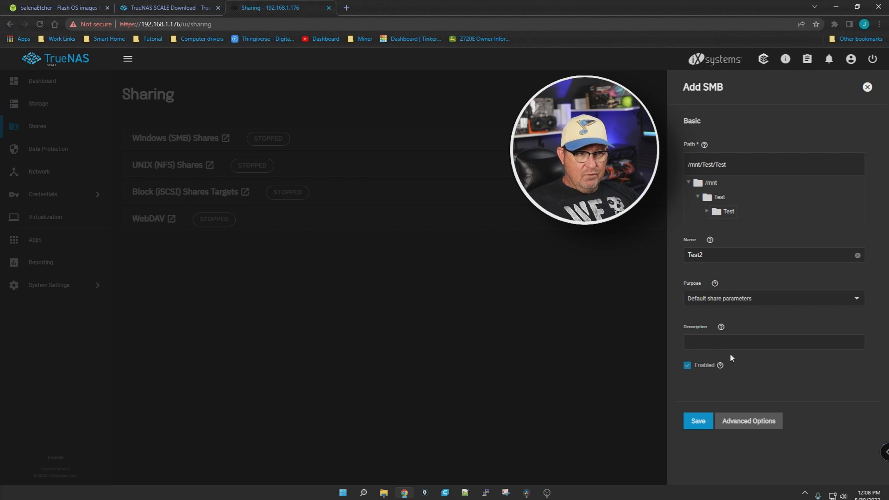
Step: Save the Test2 SMB share as enabled, enable the SMB service to start automatically, and dismiss the confirmation
{"action": "left_click", "coordinate": [721, 367]}
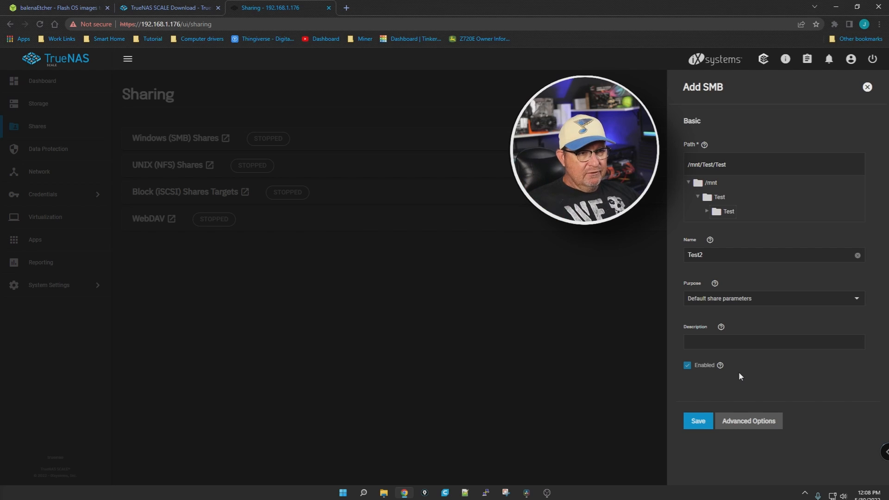
{"action": "left_click", "coordinate": [695, 423]}
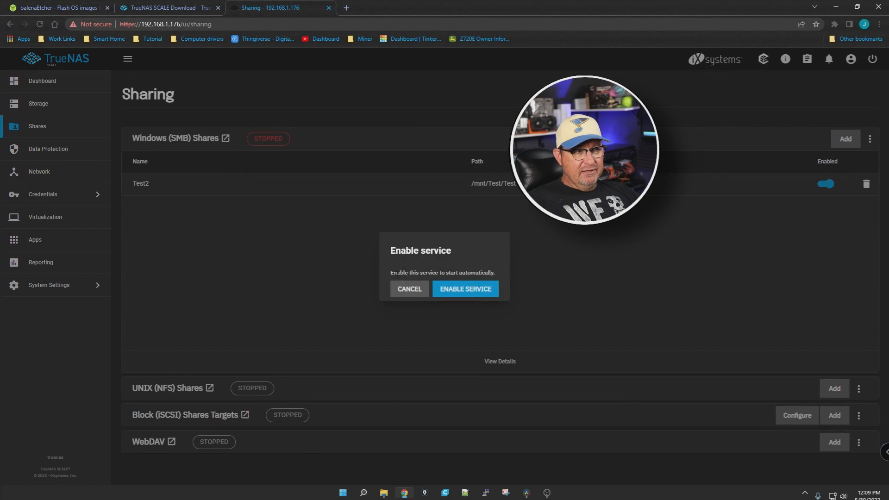
{"action": "left_click", "coordinate": [471, 292]}
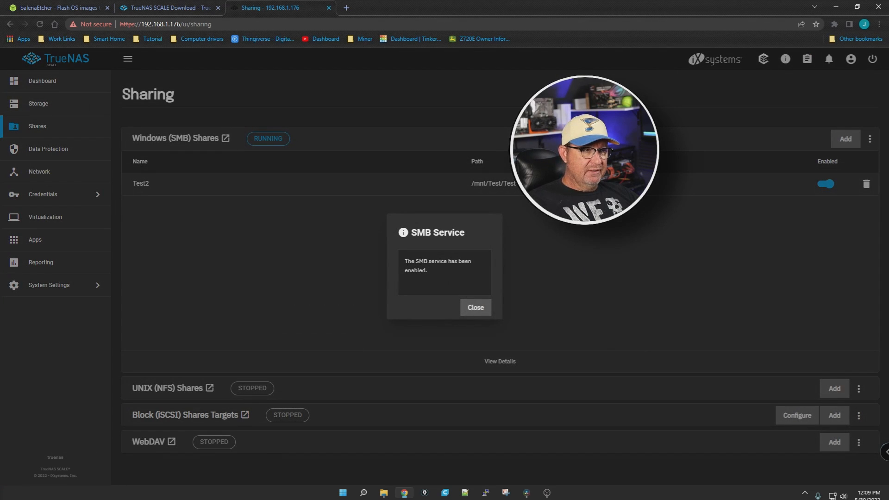
{"action": "left_click", "coordinate": [478, 308]}
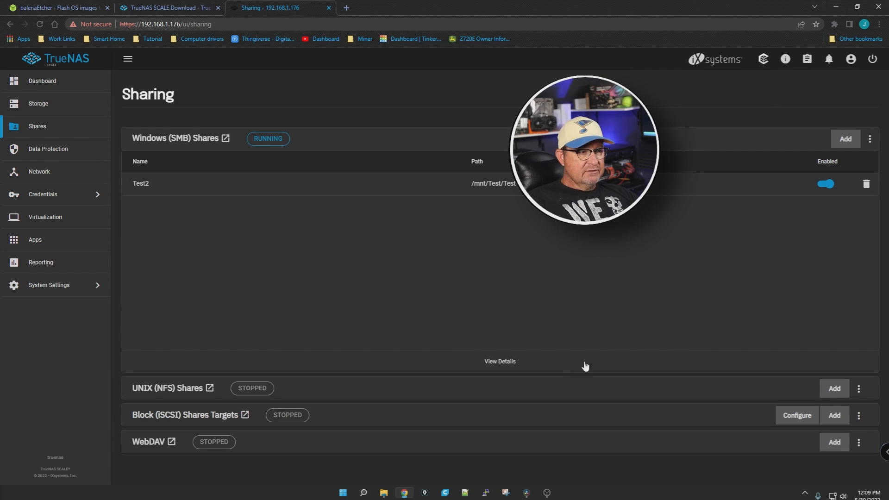
Step: Switch to File Explorer, go to This PC, and start mapping a network drive
{"action": "right_click", "coordinate": [384, 494]}
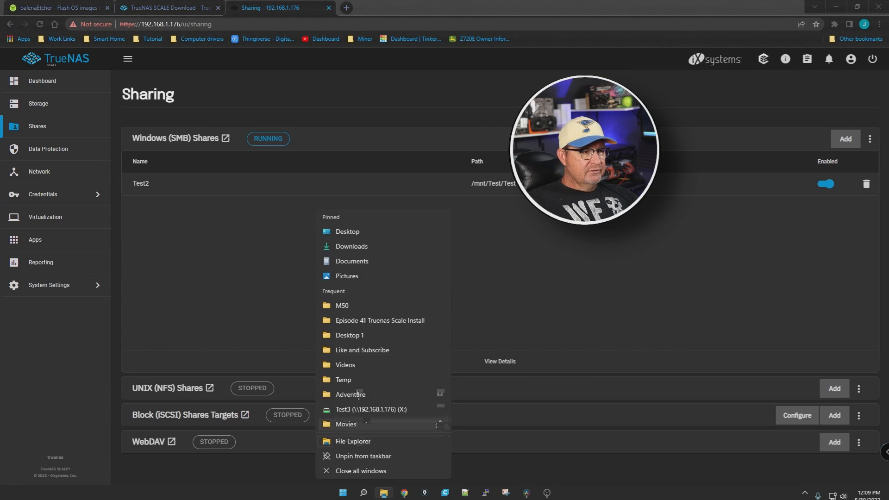
{"action": "left_click", "coordinate": [353, 442]}
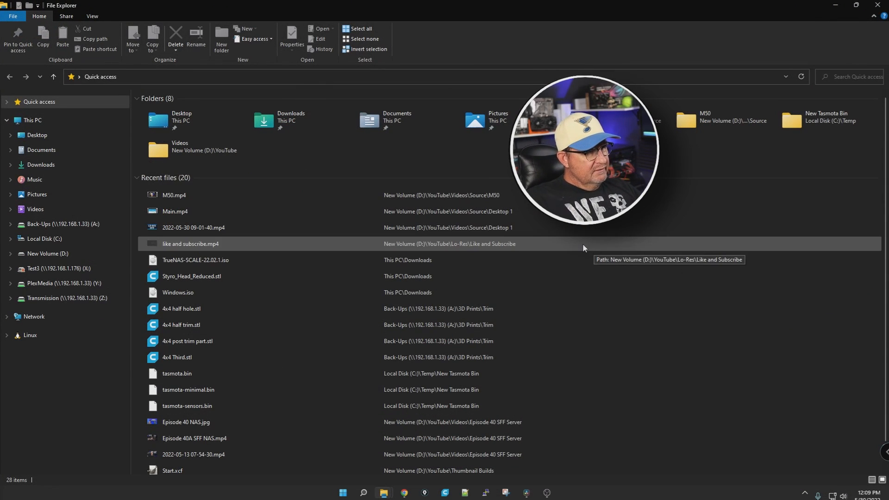
{"action": "left_click", "coordinate": [33, 120]}
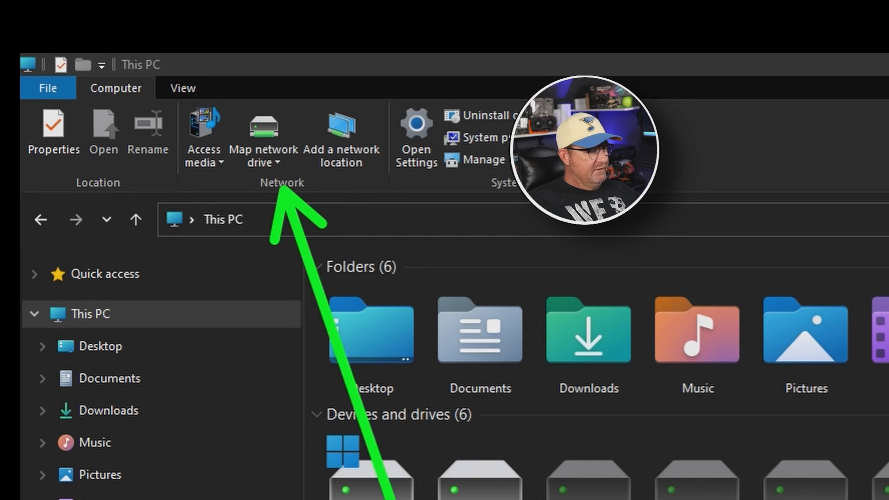
{"action": "left_click", "coordinate": [264, 125]}
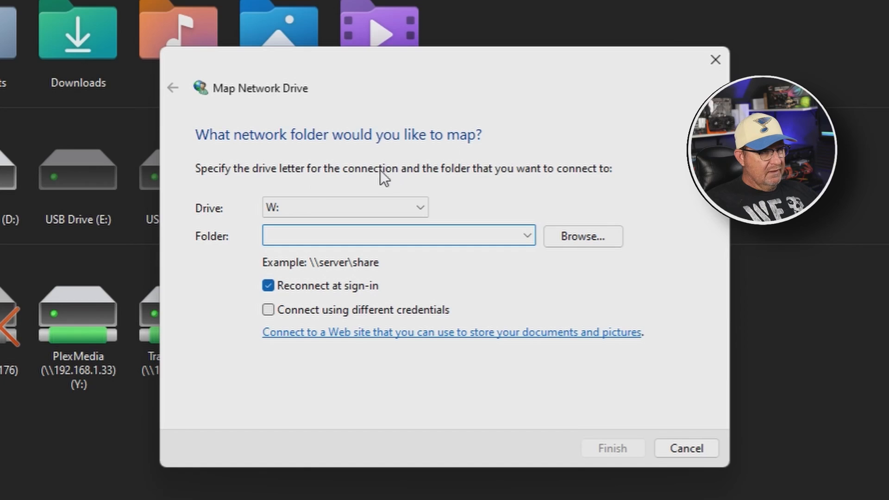
{"action": "left_click", "coordinate": [528, 236]}
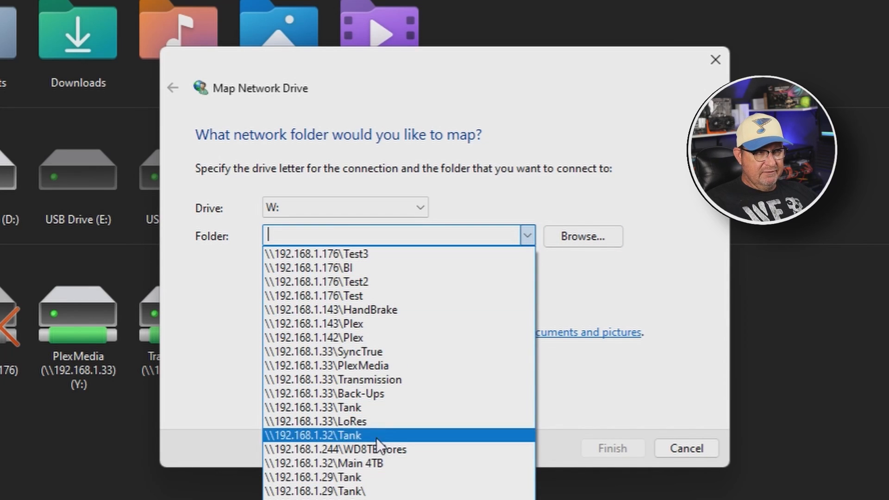
{"action": "left_click", "coordinate": [596, 283]}
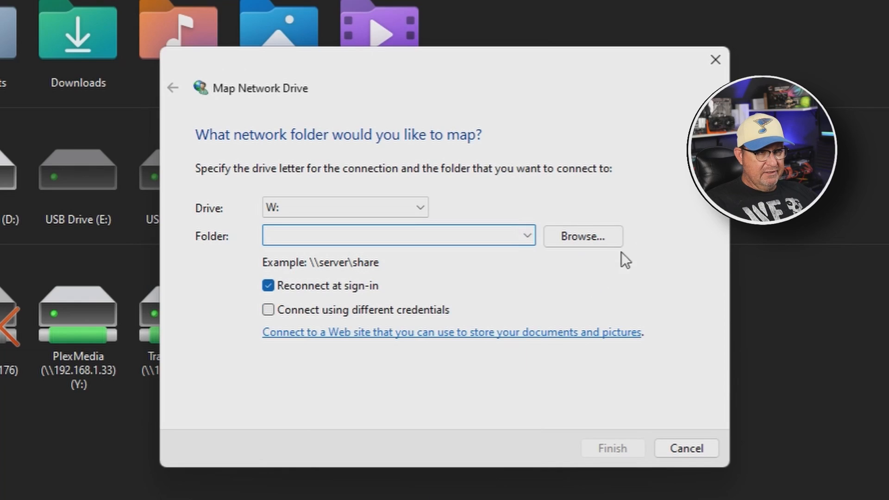
{"action": "left_click", "coordinate": [580, 237]}
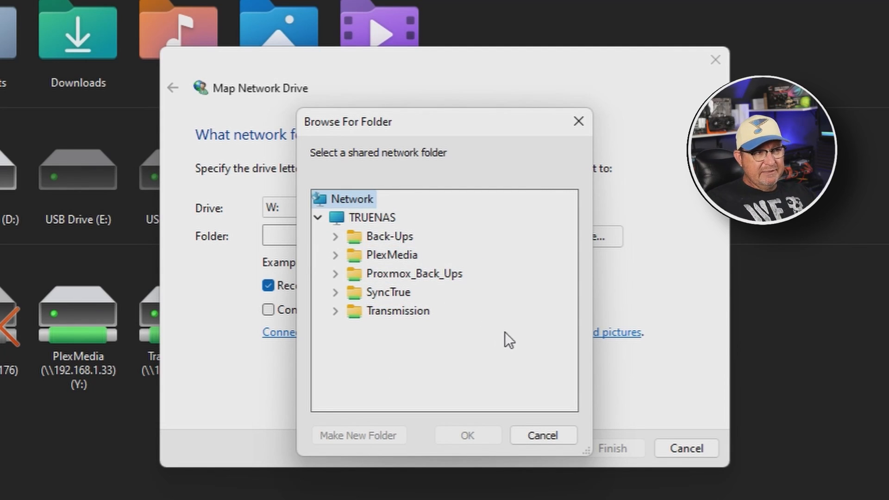
{"action": "left_click", "coordinate": [542, 435]}
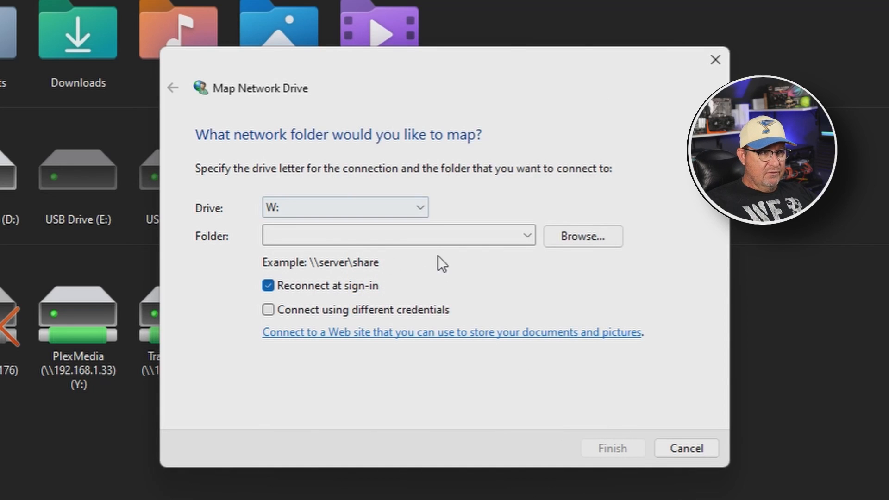
Step: Map drive W: to the network folder \\192.168.1.176\Test2 with reconnect at sign-in kept on
{"action": "left_click", "coordinate": [455, 239]}
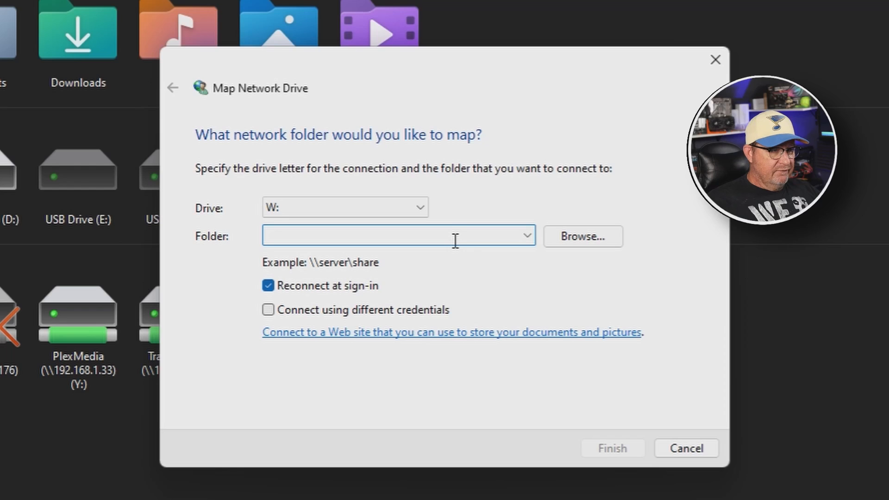
{"action": "type", "text": "\\\\"}
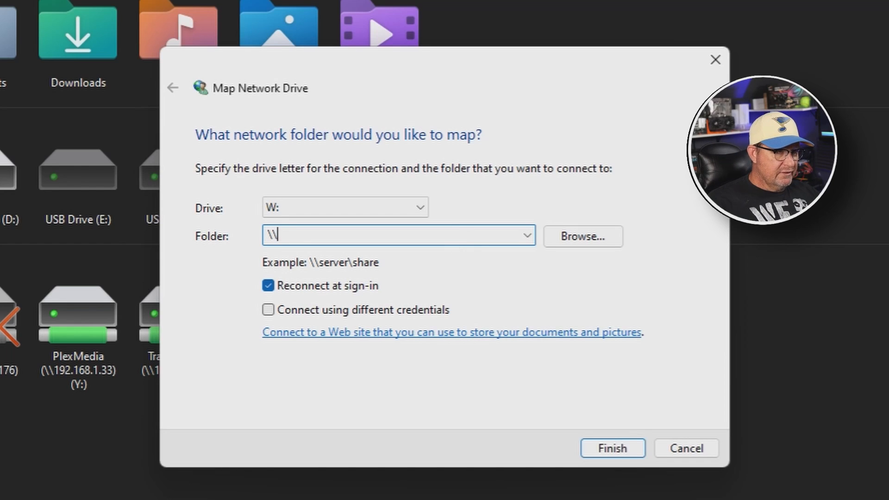
{"action": "type", "text": "192.168.1.176\\Test2"}
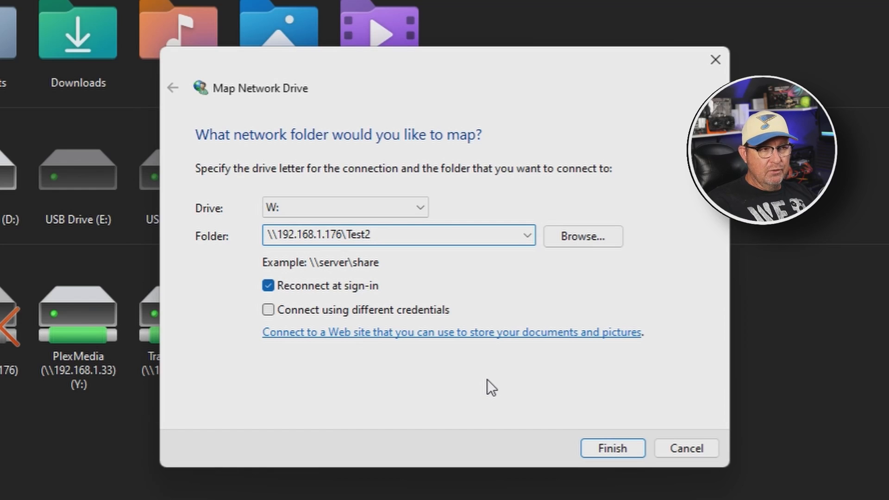
{"action": "left_click", "coordinate": [601, 450]}
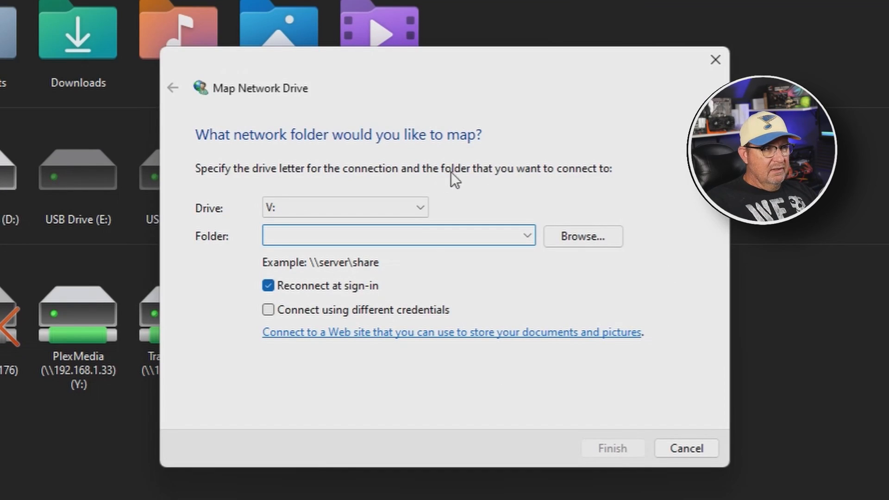
Step: Try mapping \\192.168.1.176\Test2 to drive V: using different credentials, choose to use a different account, and cancel the mapping
{"action": "left_click", "coordinate": [526, 236]}
{"action": "left_click", "coordinate": [390, 254]}
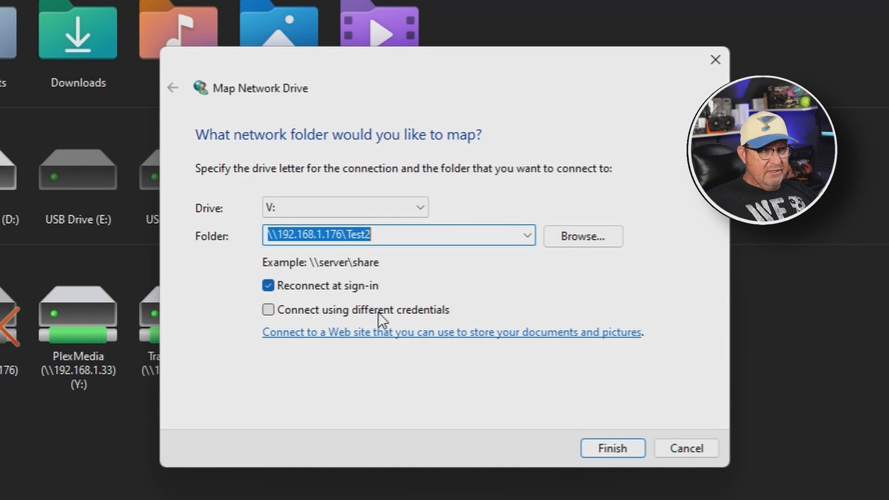
{"action": "left_click", "coordinate": [269, 310]}
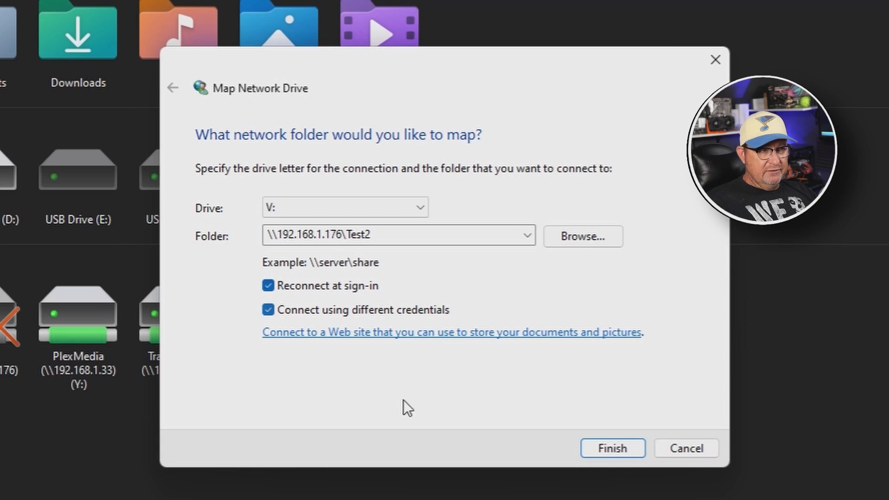
{"action": "left_click", "coordinate": [588, 448]}
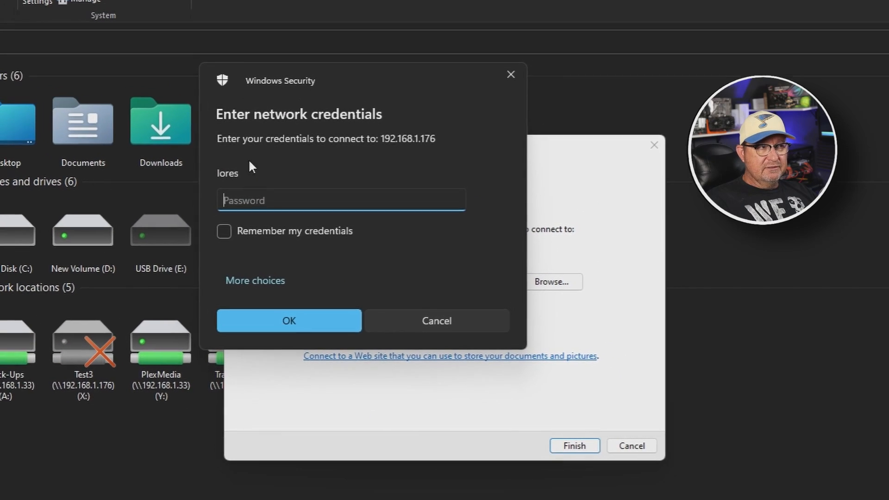
{"action": "left_click", "coordinate": [250, 287]}
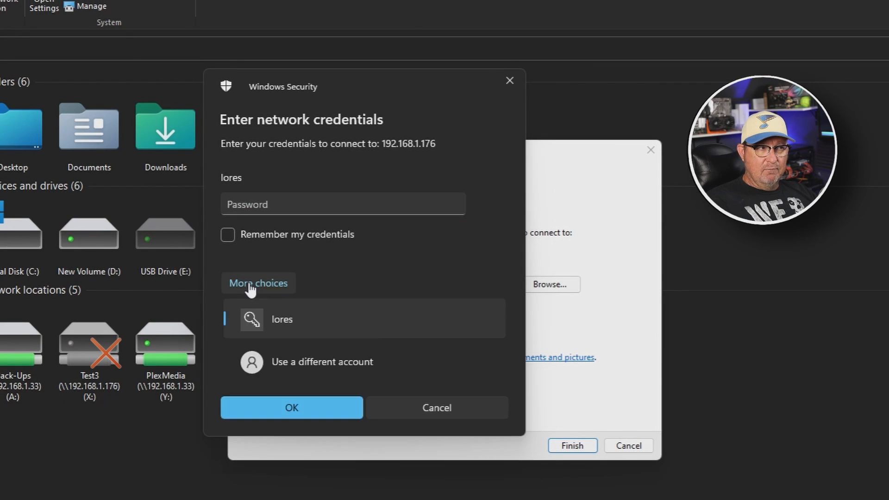
{"action": "left_click", "coordinate": [318, 364]}
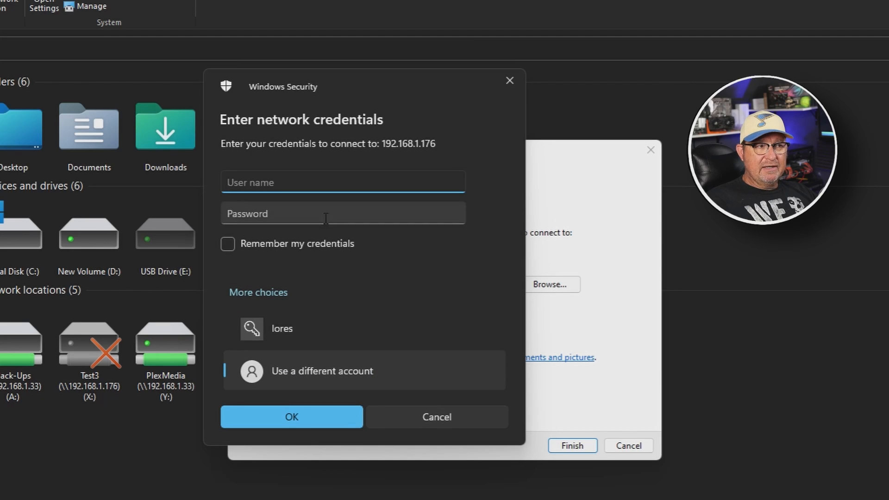
{"action": "left_click", "coordinate": [438, 417]}
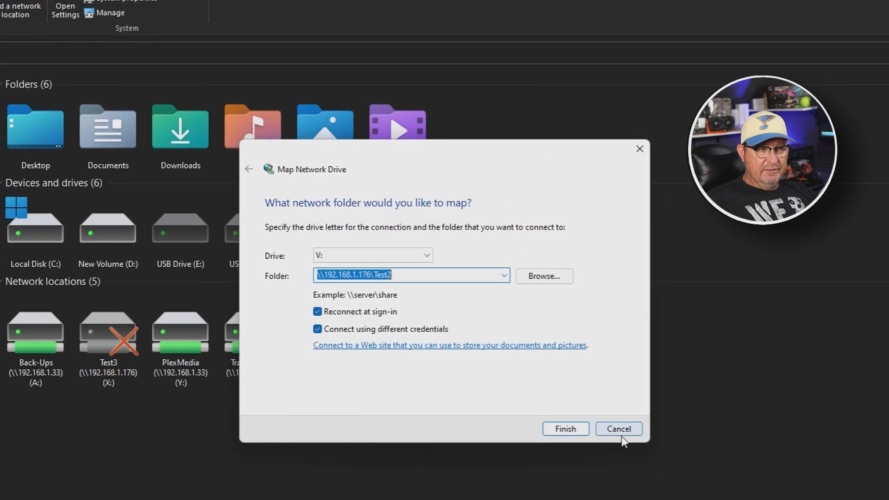
{"action": "left_click", "coordinate": [628, 445]}
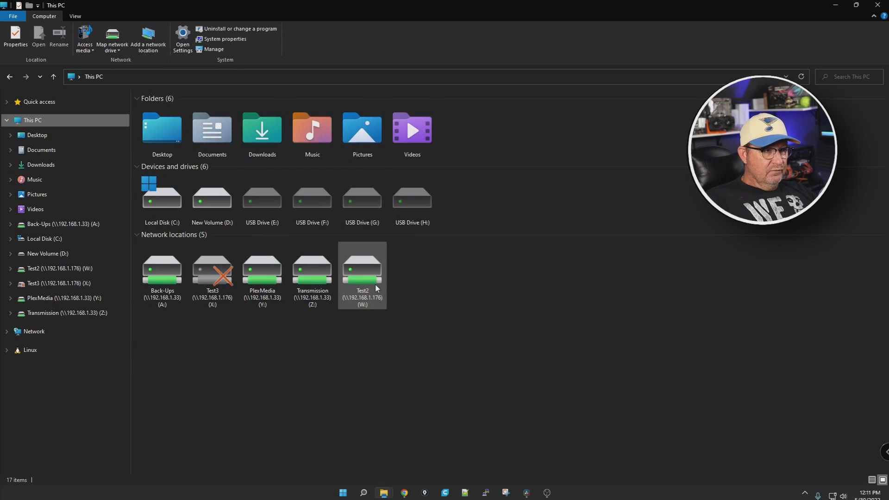
Step: Copy the TempD folder from New Volume (D:) into the mapped Test2 (W:) drive and open the copy
{"action": "double_click", "coordinate": [376, 288]}
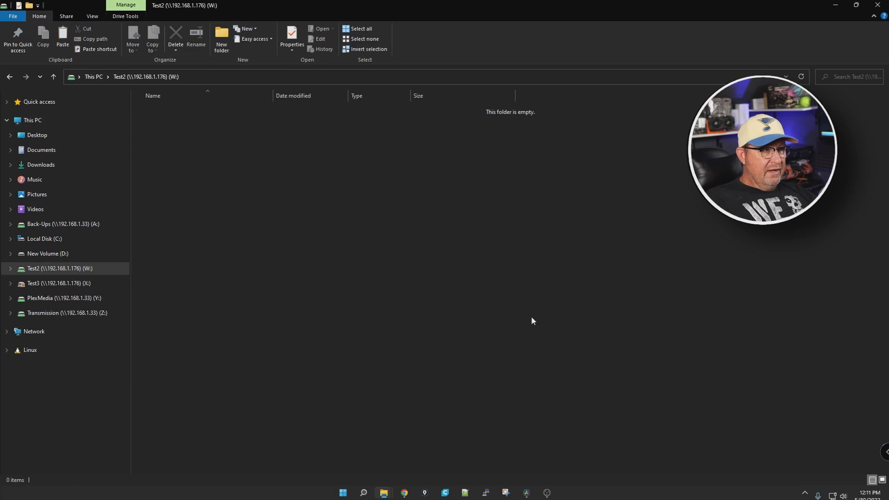
{"action": "left_click", "coordinate": [43, 256]}
{"action": "right_click", "coordinate": [153, 126]}
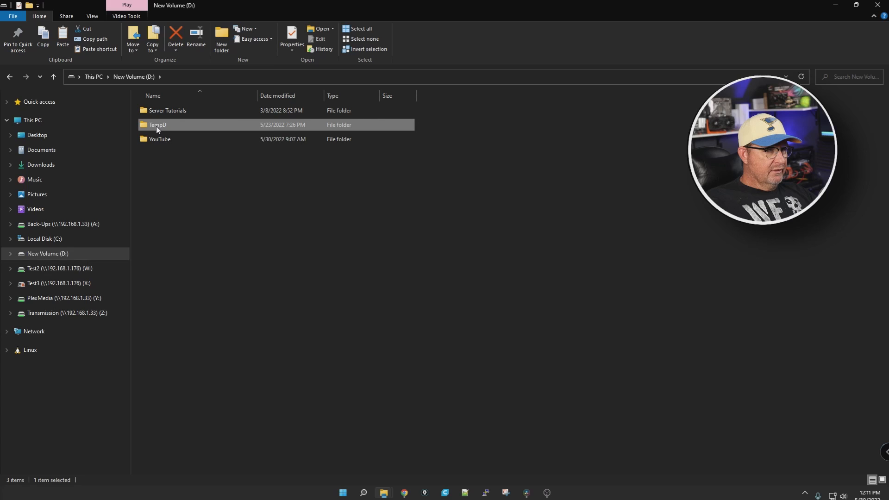
{"action": "key", "text": "Escape"}
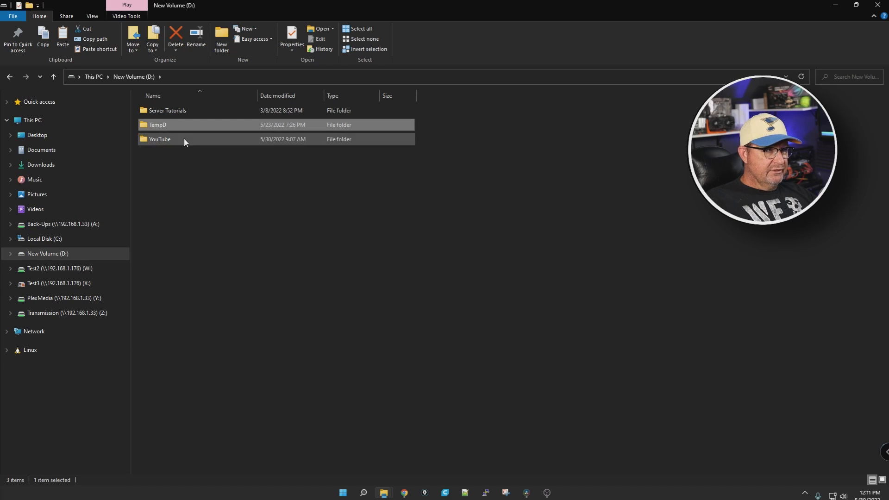
{"action": "left_click", "coordinate": [49, 271]}
{"action": "right_click", "coordinate": [324, 266]}
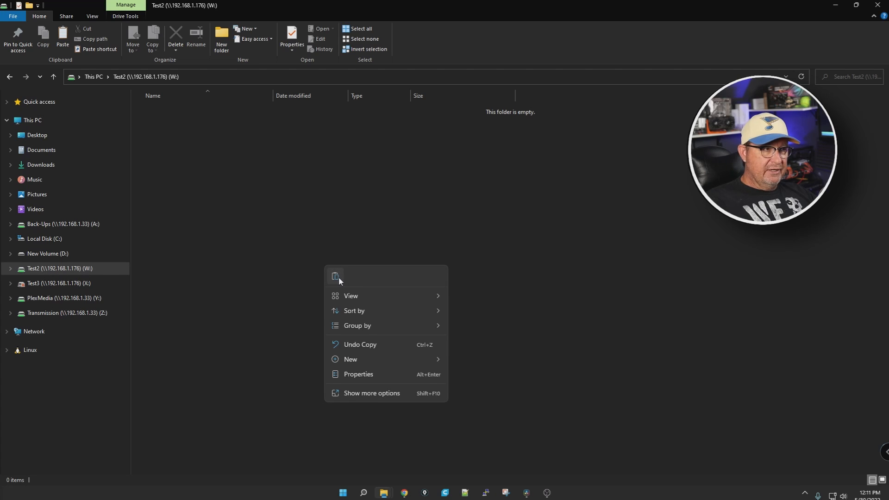
{"action": "left_click", "coordinate": [339, 278]}
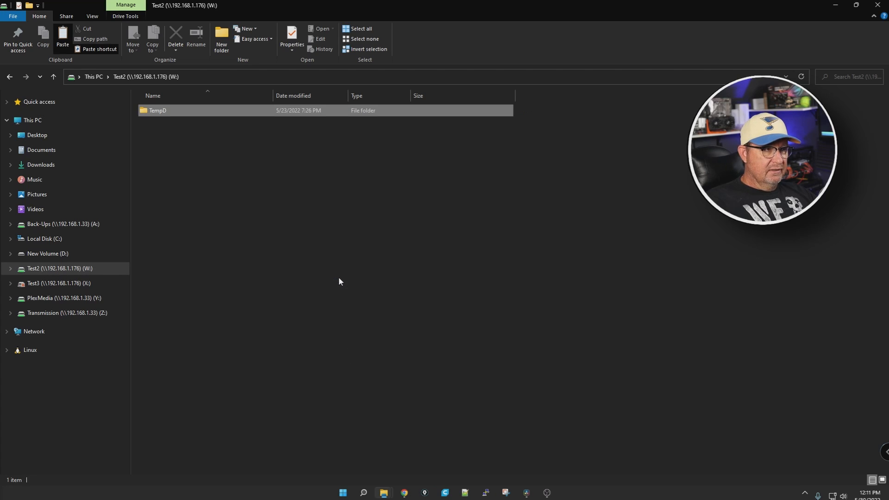
{"action": "double_click", "coordinate": [158, 111]}
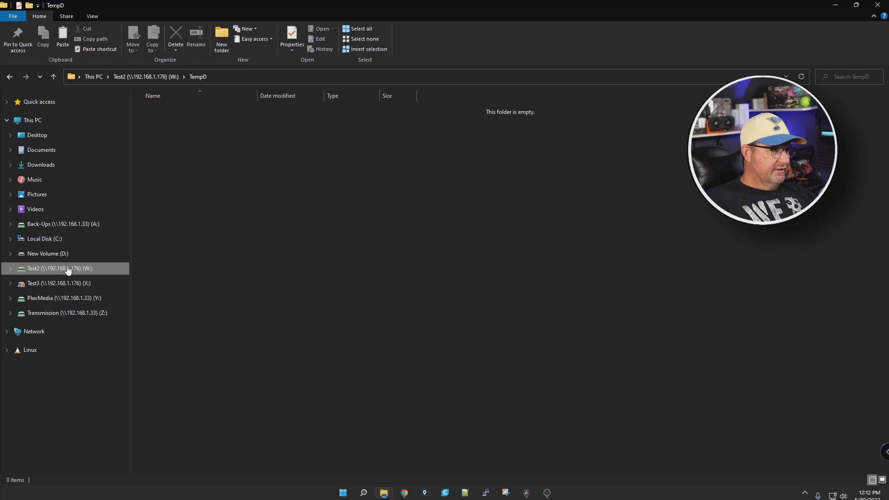
Step: Copy the Server Tutorials folder from New Volume (D:) into Test2 (W:), check the copied files, and minimize File Explorer
{"action": "left_click", "coordinate": [41, 259]}
{"action": "left_click", "coordinate": [49, 273]}
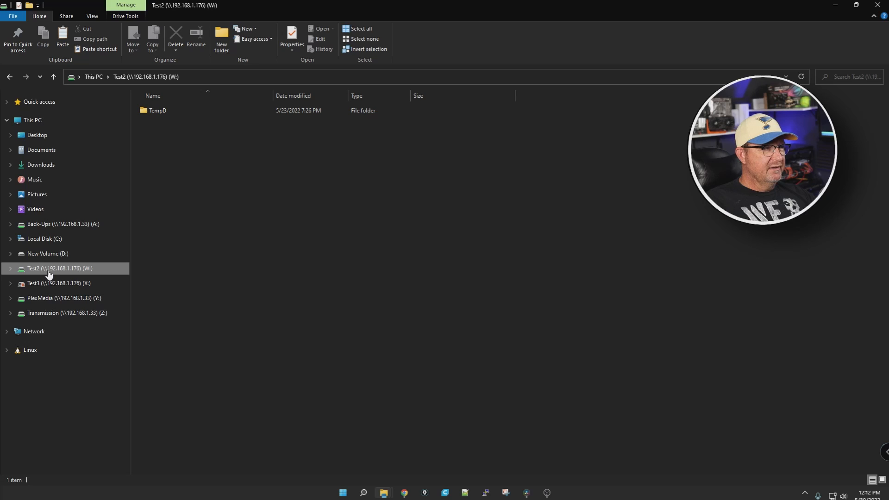
{"action": "left_click", "coordinate": [47, 253]}
{"action": "right_click", "coordinate": [159, 113]}
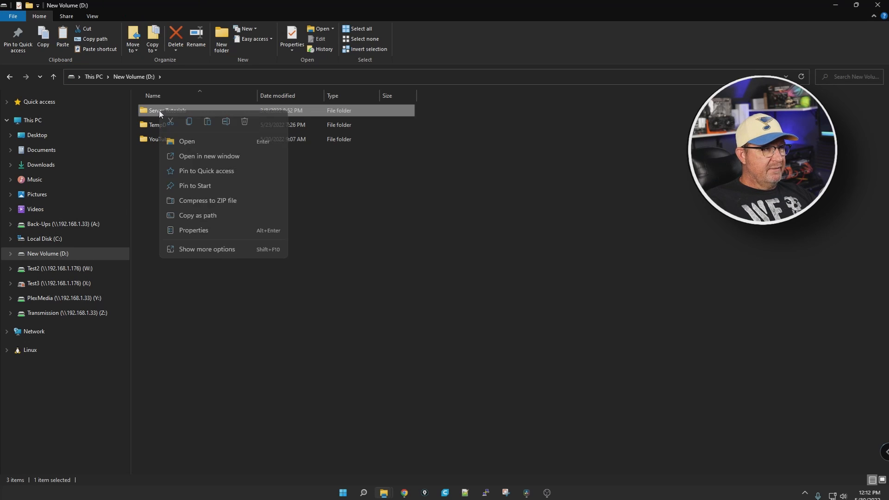
{"action": "left_click", "coordinate": [60, 269]}
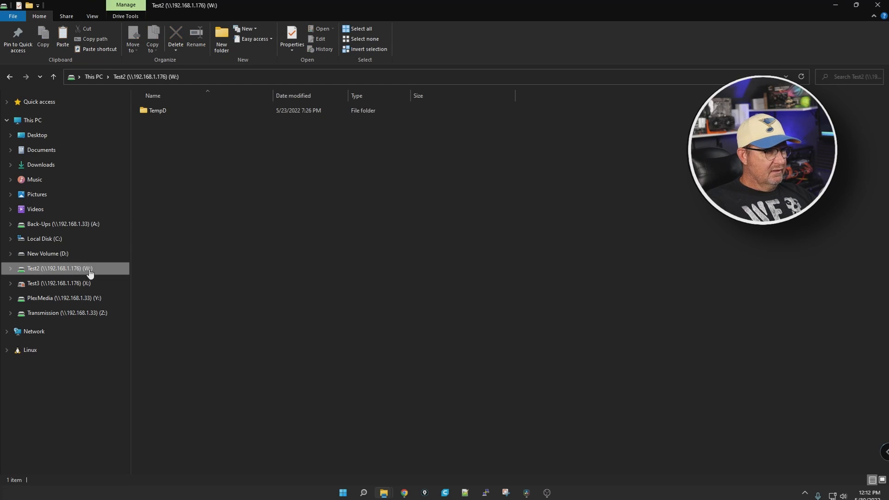
{"action": "right_click", "coordinate": [353, 264]}
{"action": "left_click", "coordinate": [259, 315]}
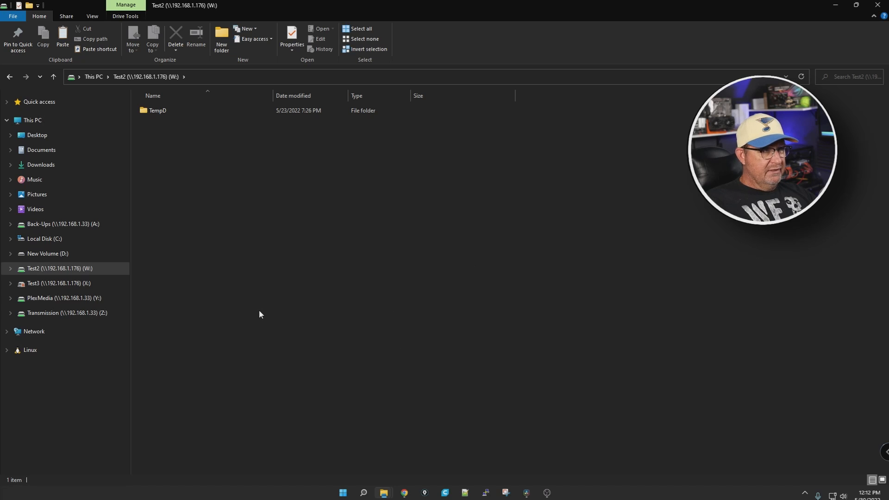
{"action": "key", "text": "ctrl+v"}
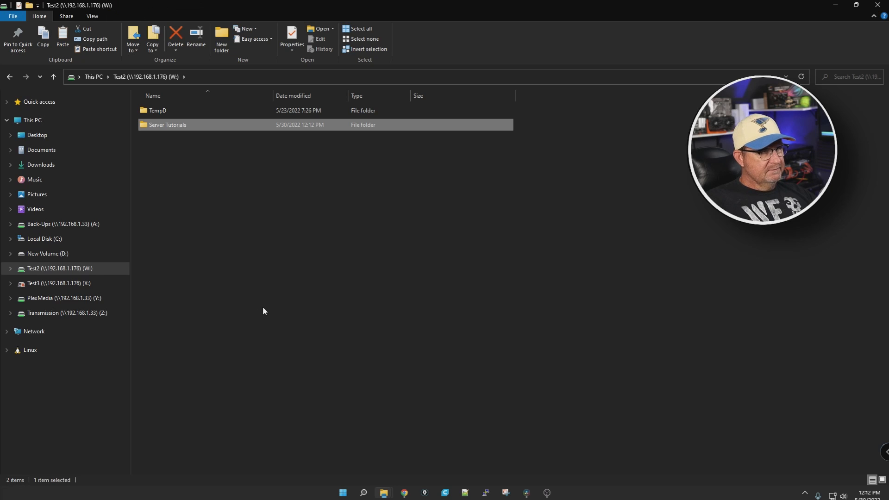
{"action": "double_click", "coordinate": [176, 127]}
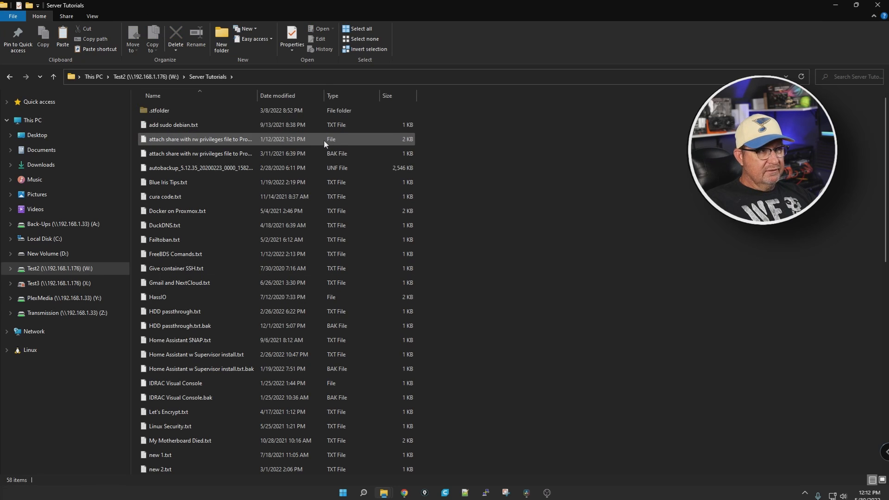
{"action": "left_click", "coordinate": [835, 8]}
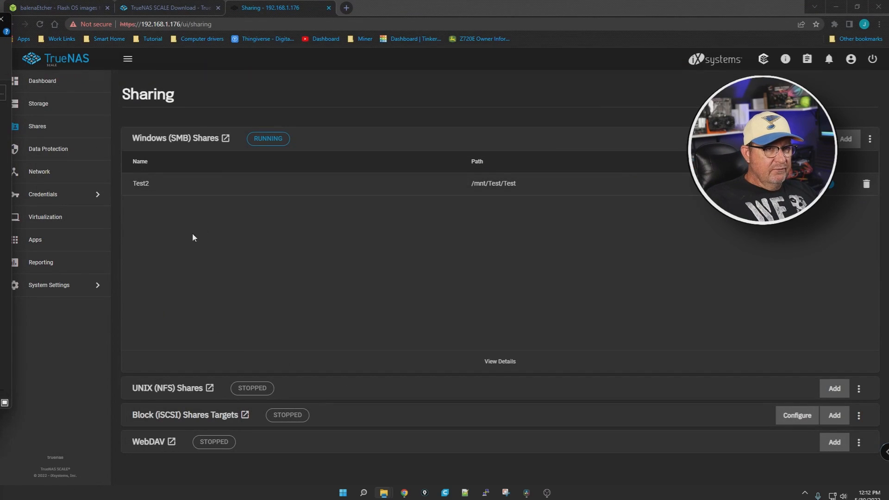
Step: Review the Test pool's storage summary on the dashboard and open its status page to check the pool's disks
{"action": "left_click", "coordinate": [40, 87]}
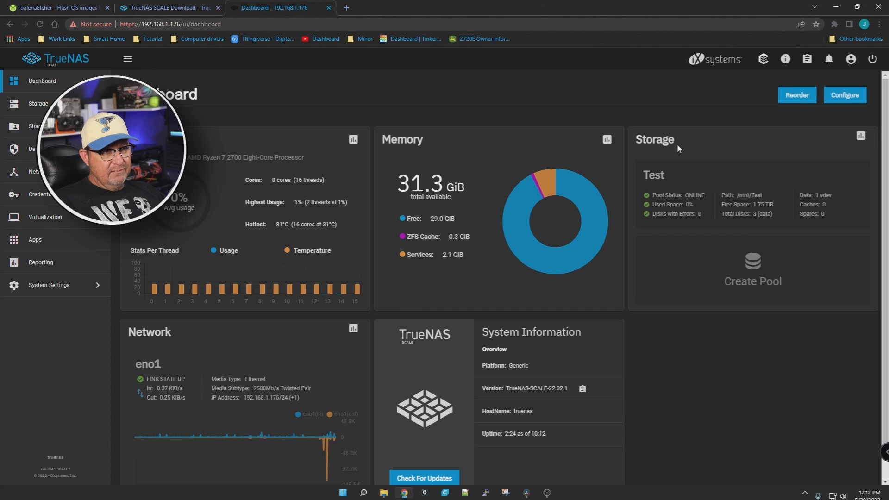
{"action": "left_click_drag", "start_coordinate": [536, 91], "coordinate": [662, 158]}
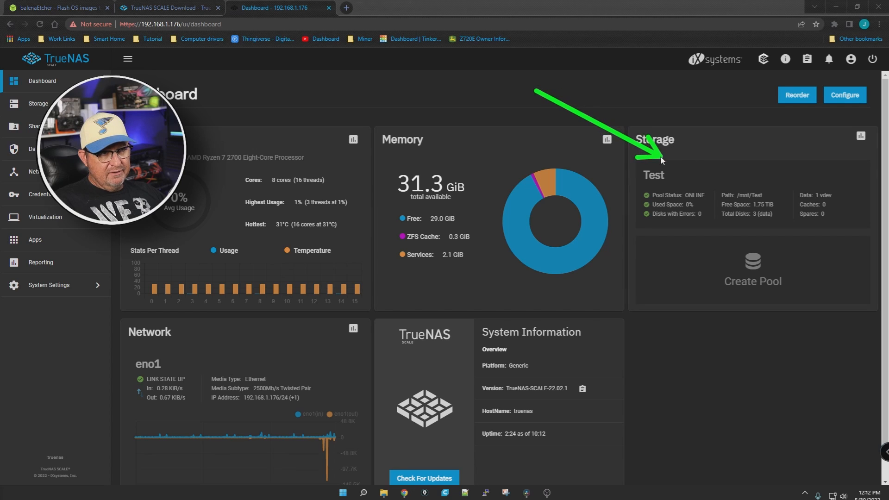
{"action": "left_click_drag", "start_coordinate": [649, 355], "coordinate": [702, 234]}
{"action": "left_click_drag", "start_coordinate": [865, 366], "coordinate": [825, 239]}
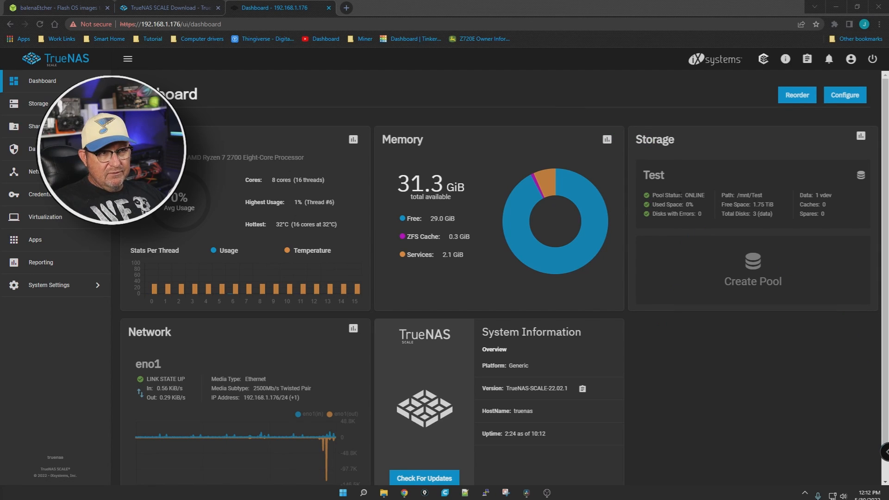
{"action": "left_click", "coordinate": [860, 175]}
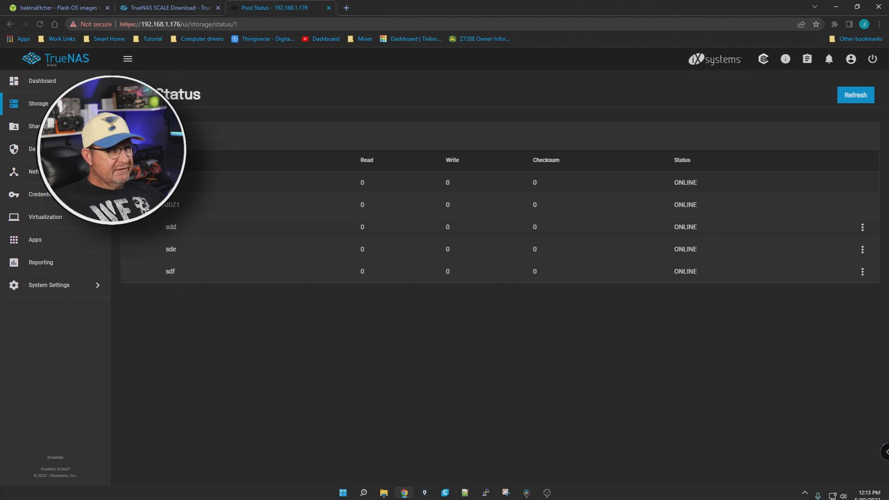
Step: Return to the dashboard, enable the Test storage widget in its configuration, save, and view the added pool widget
{"action": "left_click", "coordinate": [37, 87]}
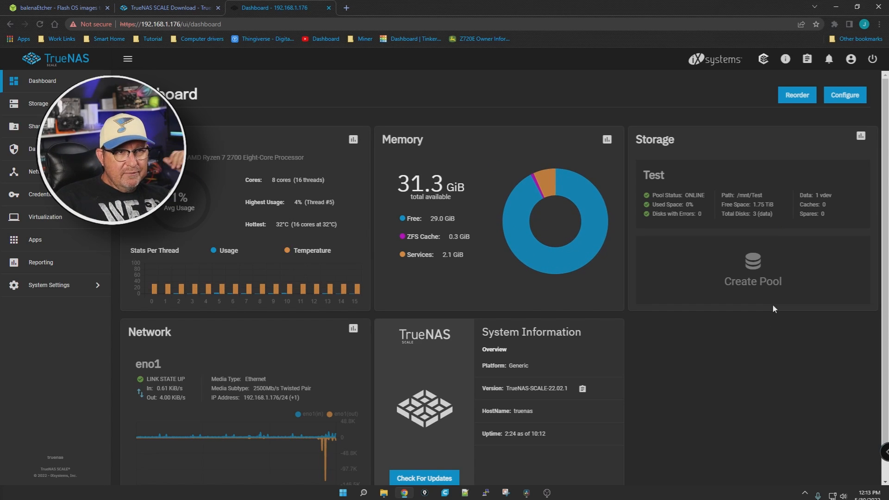
{"action": "left_click", "coordinate": [835, 95]}
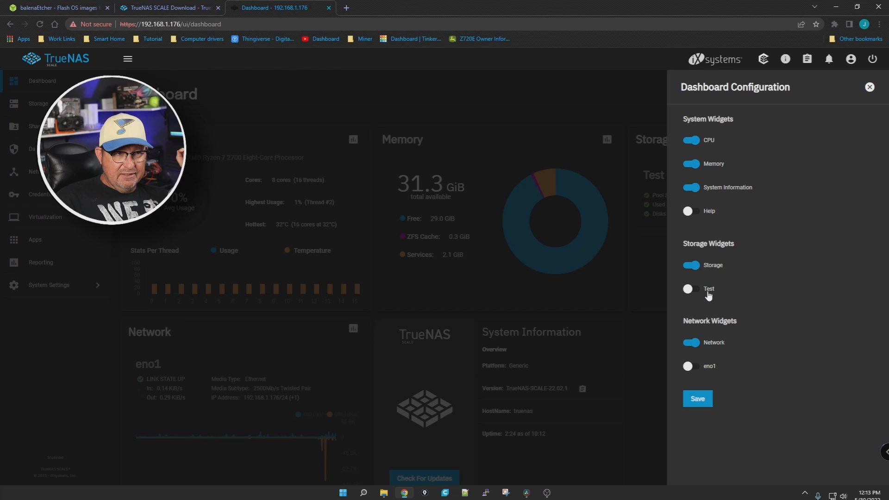
{"action": "left_click", "coordinate": [692, 290]}
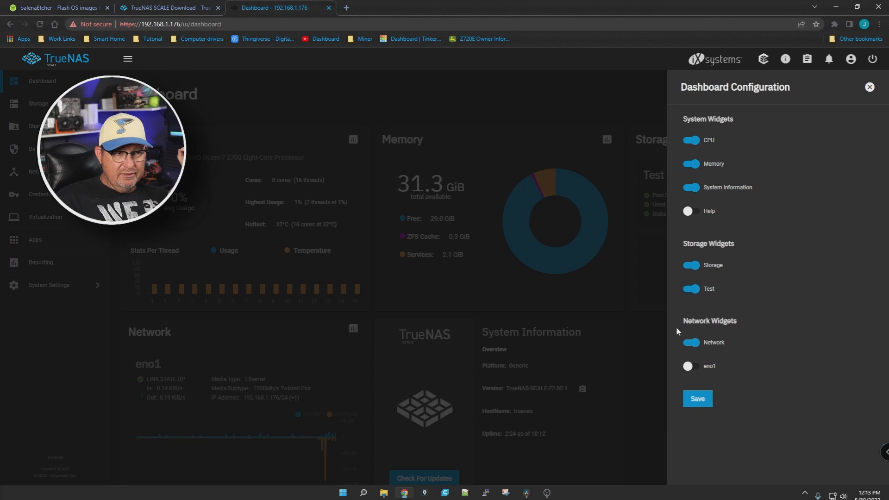
{"action": "left_click", "coordinate": [697, 399]}
{"action": "scroll", "coordinate": [652, 329], "scroll_direction": "down", "scroll_amount": 1}
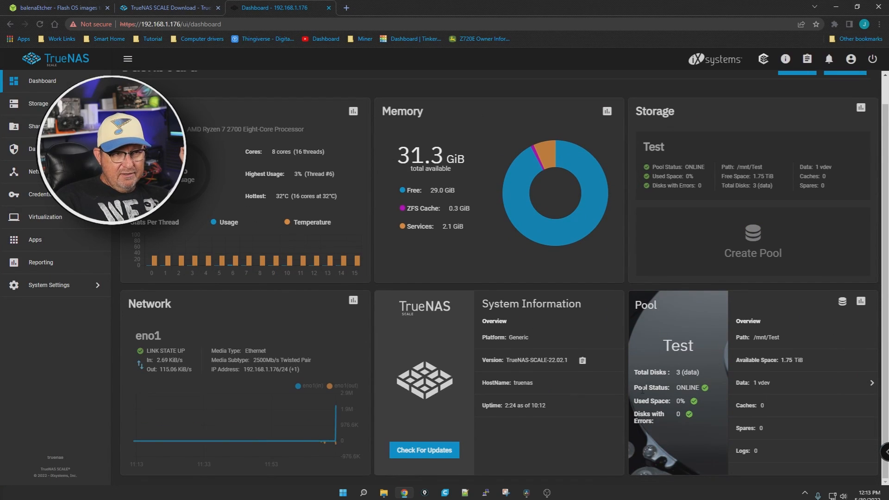